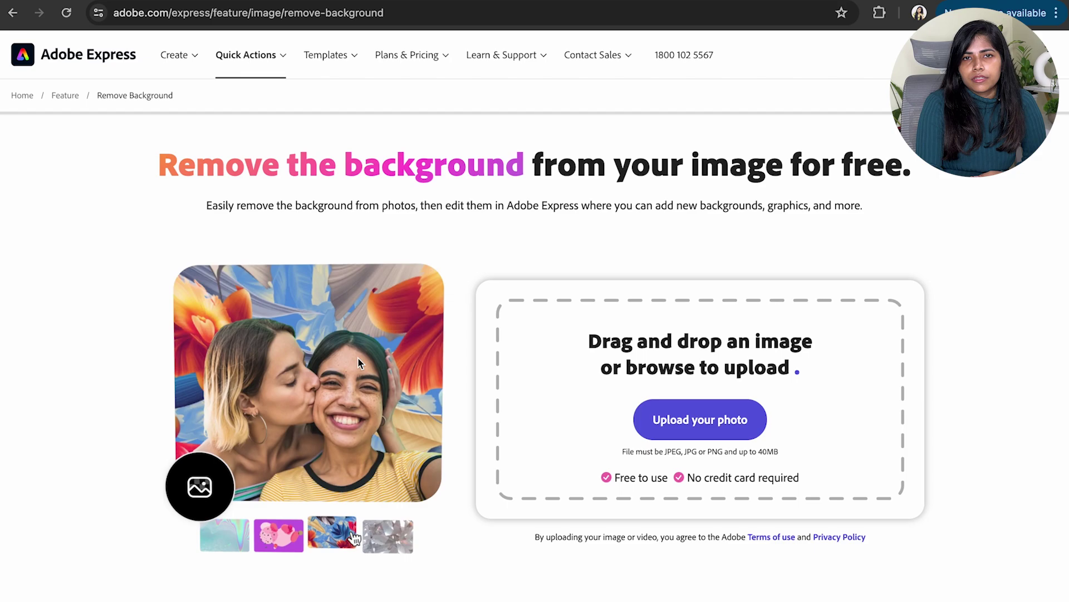
Remove the background from SAT07016 2.jpg and open the cut-out in the Adobe Express editor
left_click(693, 426)
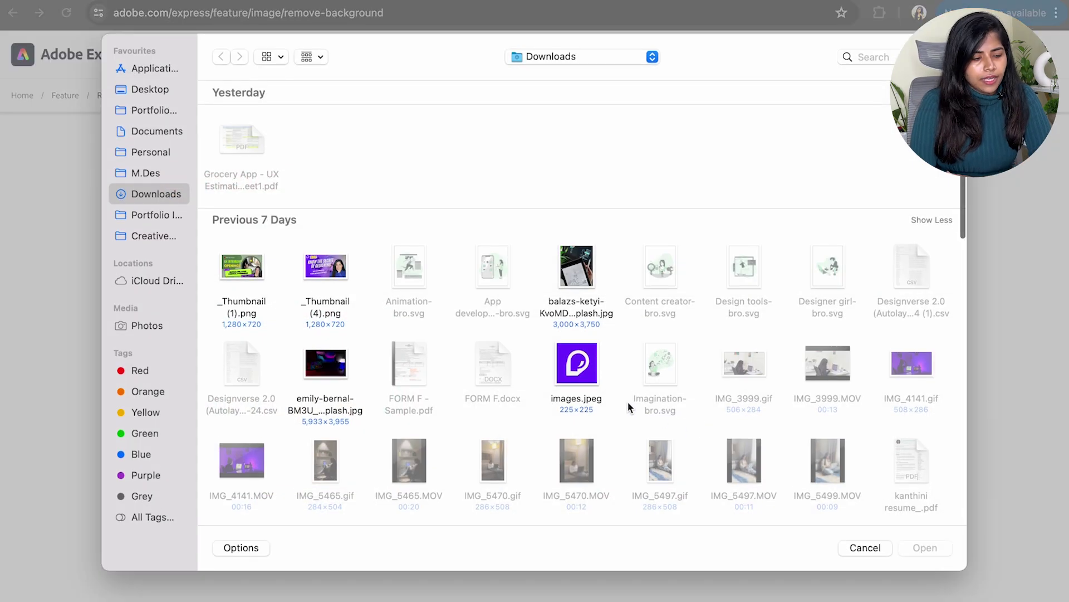
scroll(494, 313, "down", 3)
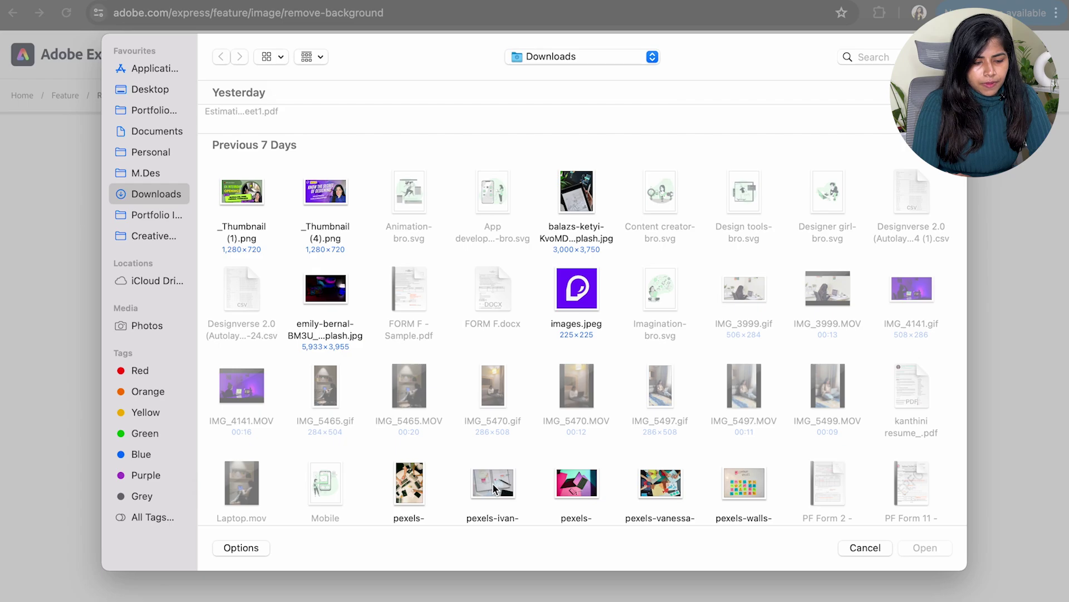
scroll(494, 488, "down", 5)
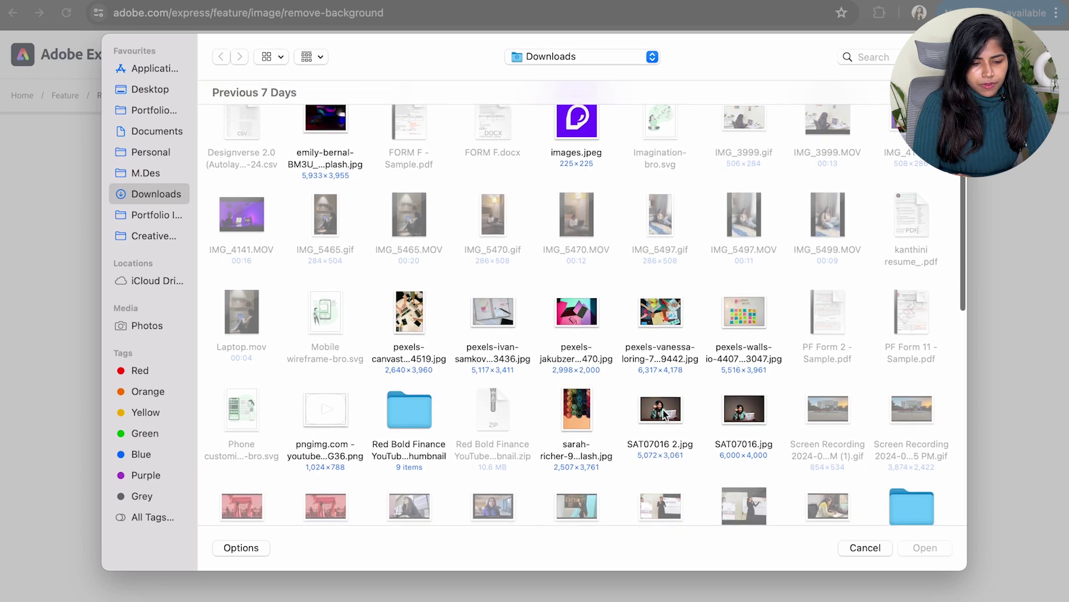
left_click(663, 414)
left_click(925, 547)
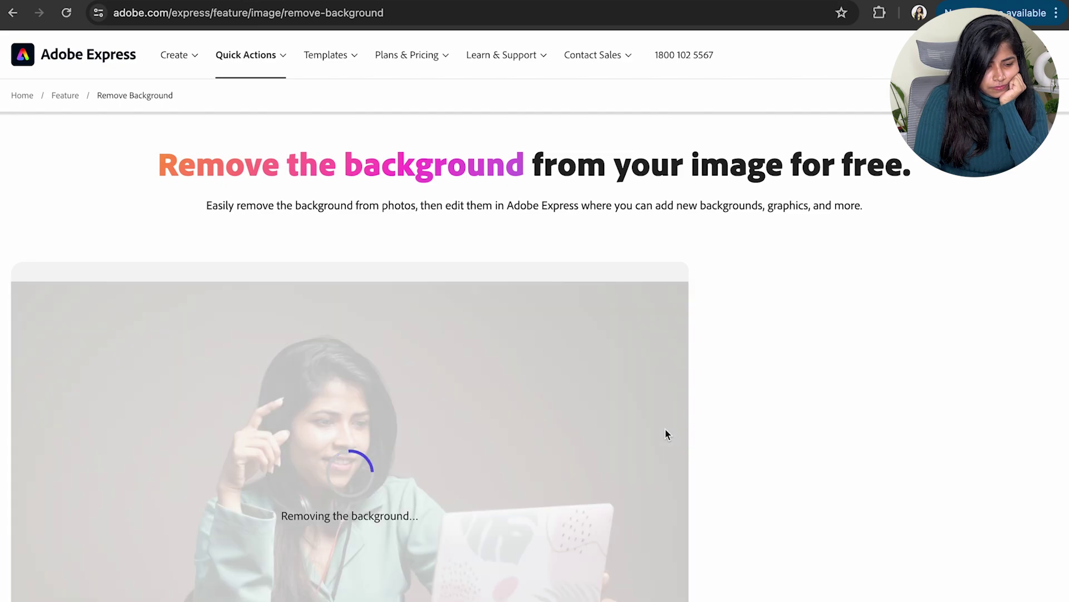
scroll(667, 434, "down", 2)
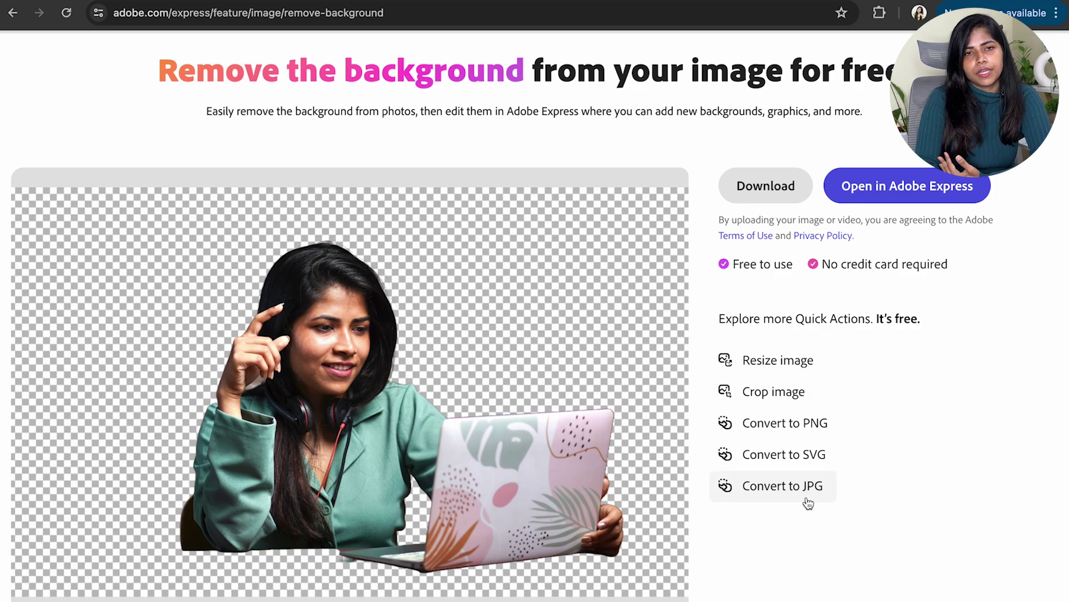
left_click(873, 178)
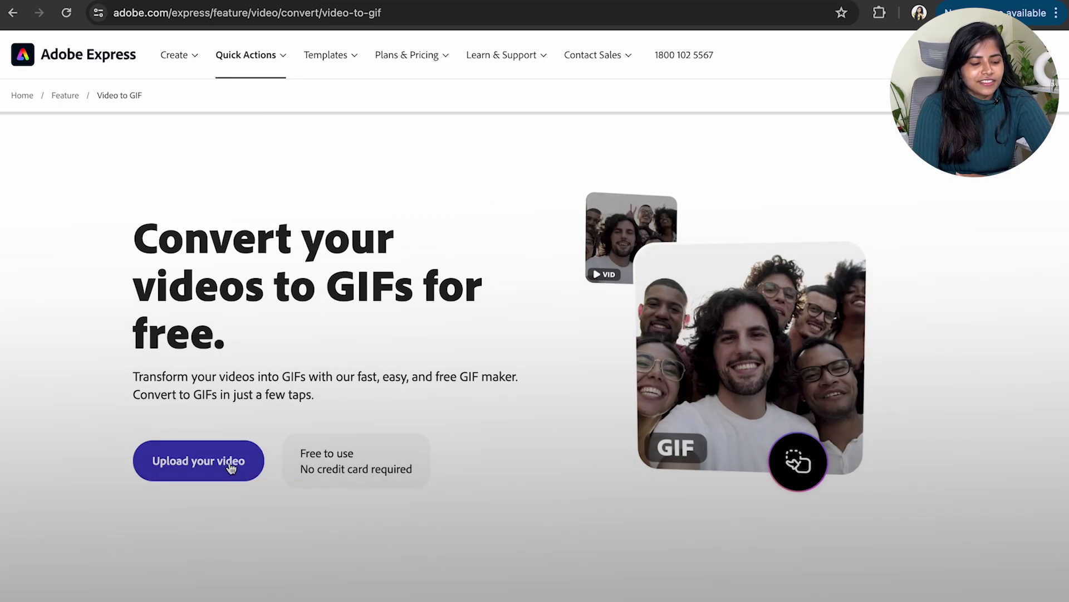
Load IMG_3999.MOV into the Video to GIF converter and trim it to 3.4 seconds
left_click(230, 465)
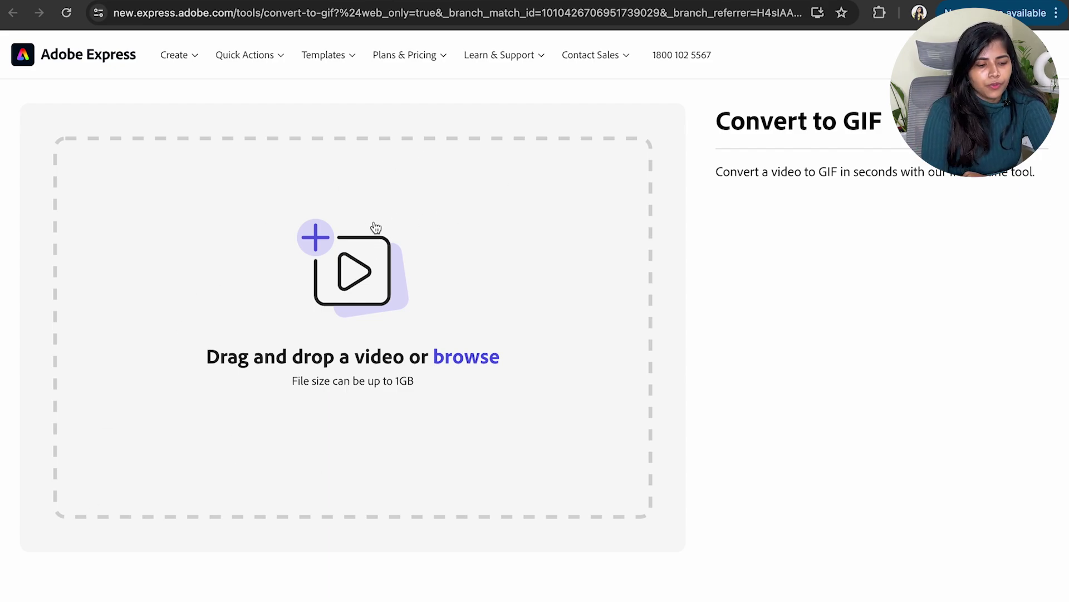
left_click(338, 257)
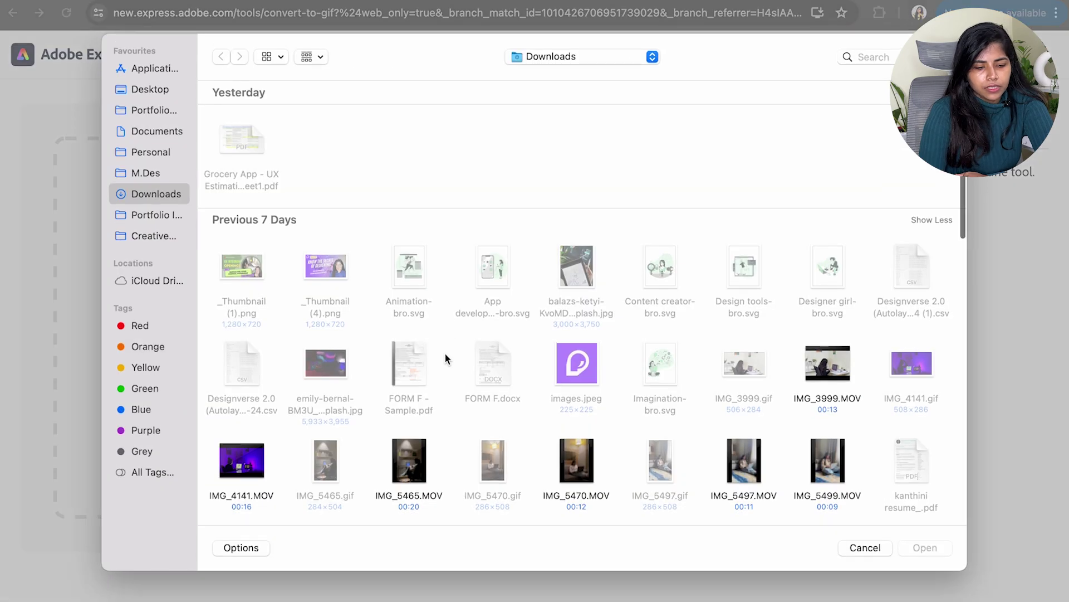
left_click(830, 366)
left_click(830, 371)
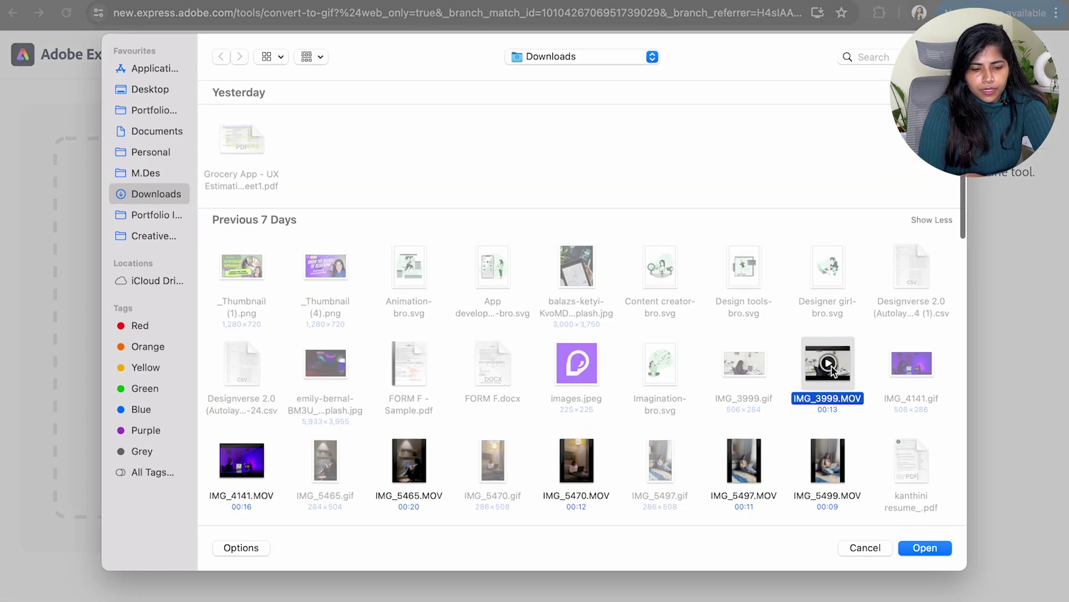
left_click(941, 548)
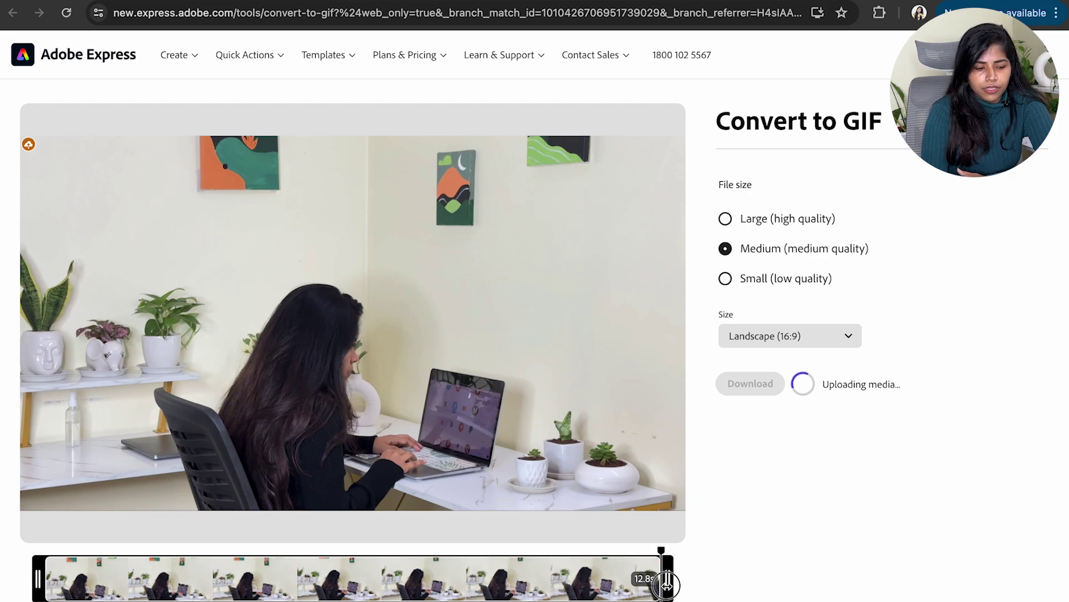
left_click_drag(666, 585, 213, 552)
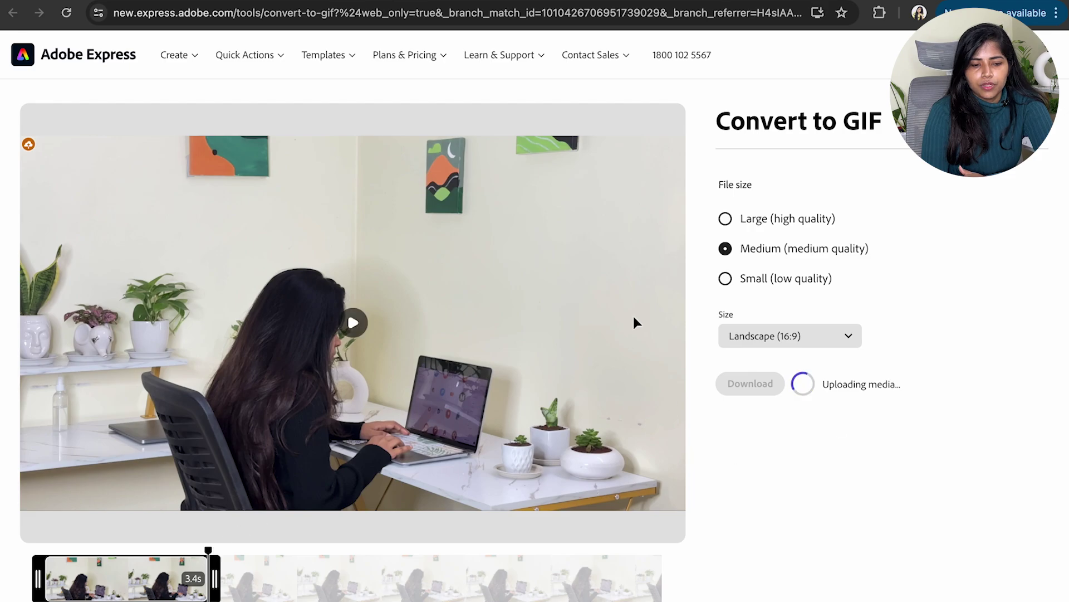
Download the GIF at Large quality with the Landscape (16:9) aspect ratio
left_click(777, 220)
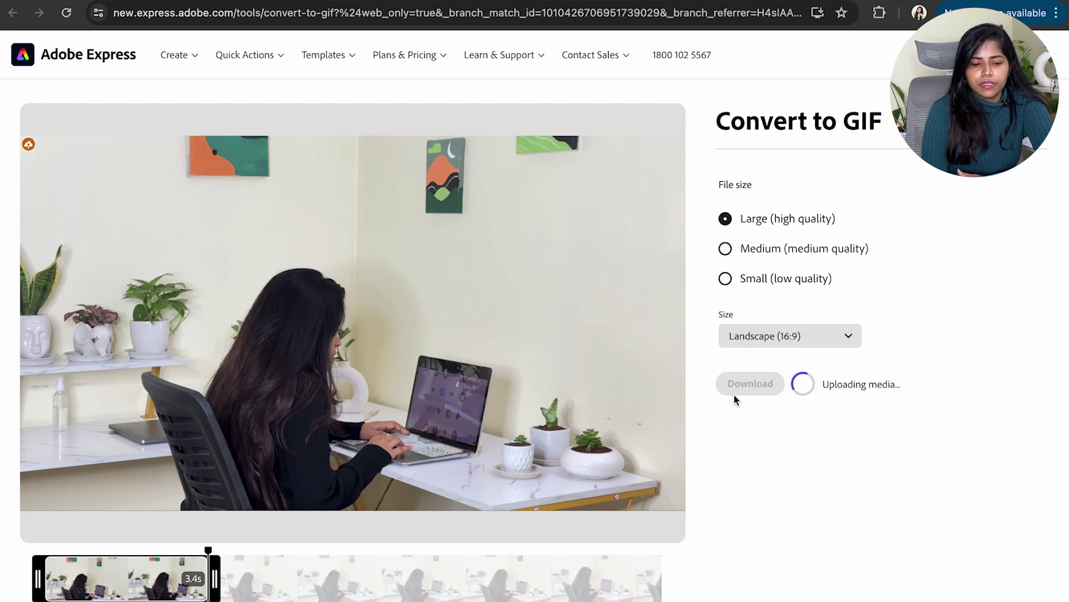
left_click(788, 337)
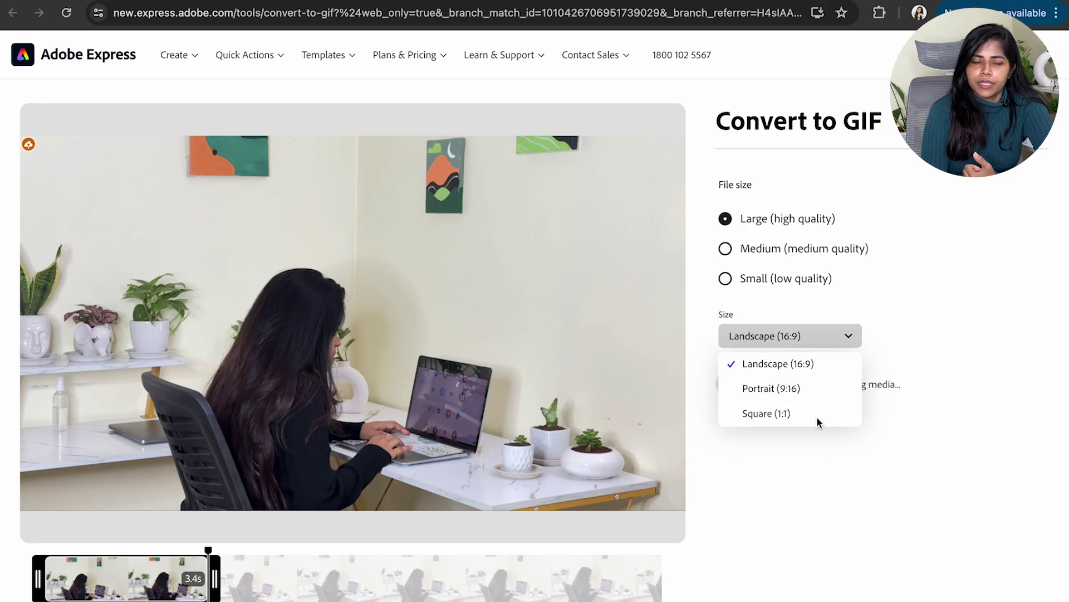
left_click(905, 333)
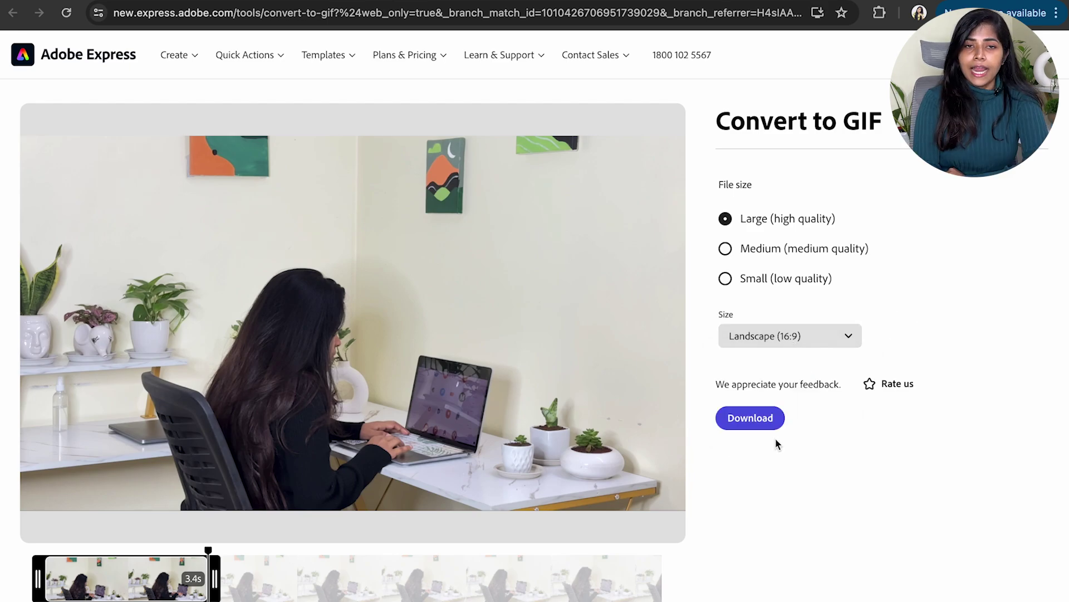
left_click(749, 418)
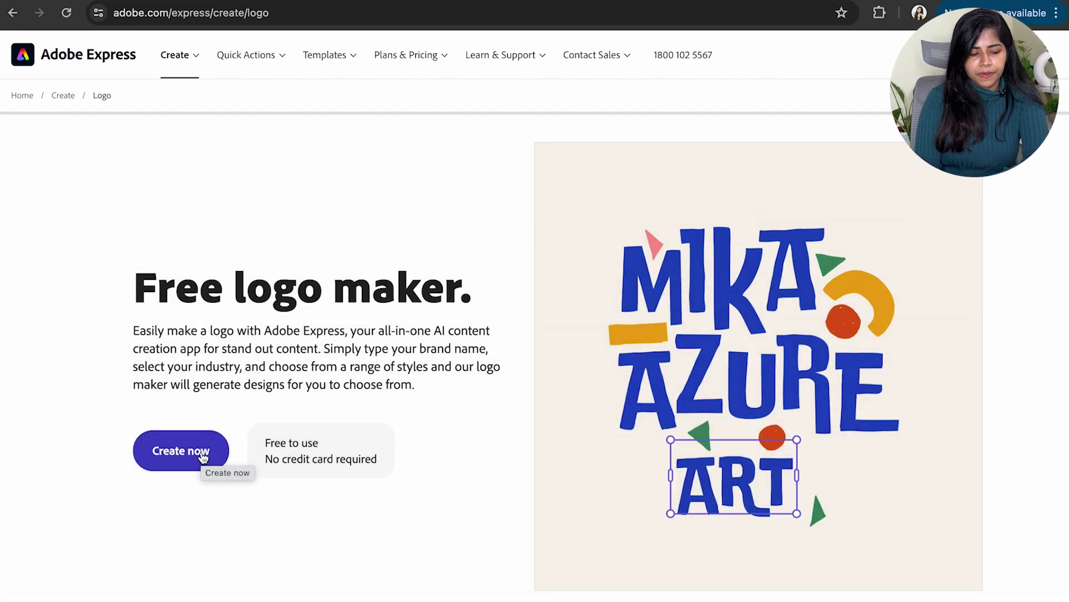
Start the Yummy noodles logo with industry Restaurant and slogan Food, then advance to styles
left_click(203, 455)
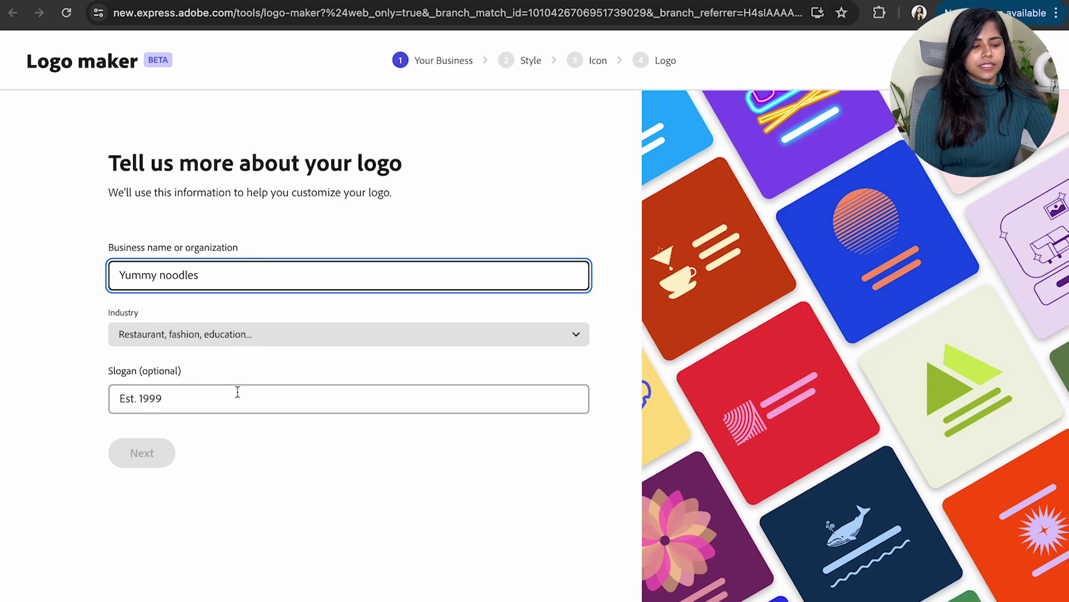
scroll(227, 357, "up", 1)
left_click(207, 378)
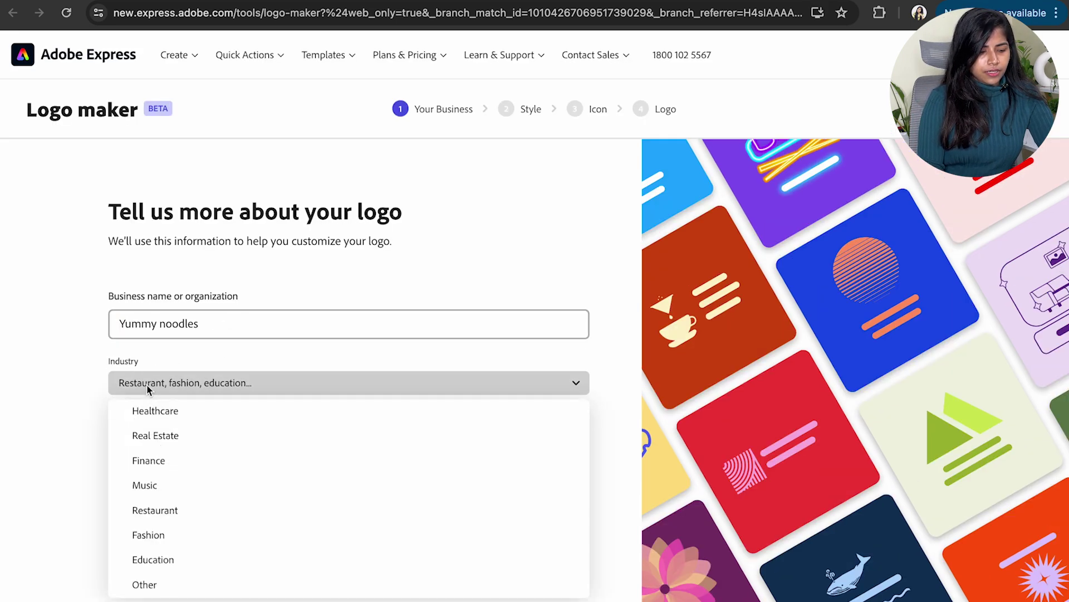
left_click(155, 509)
left_click(152, 447)
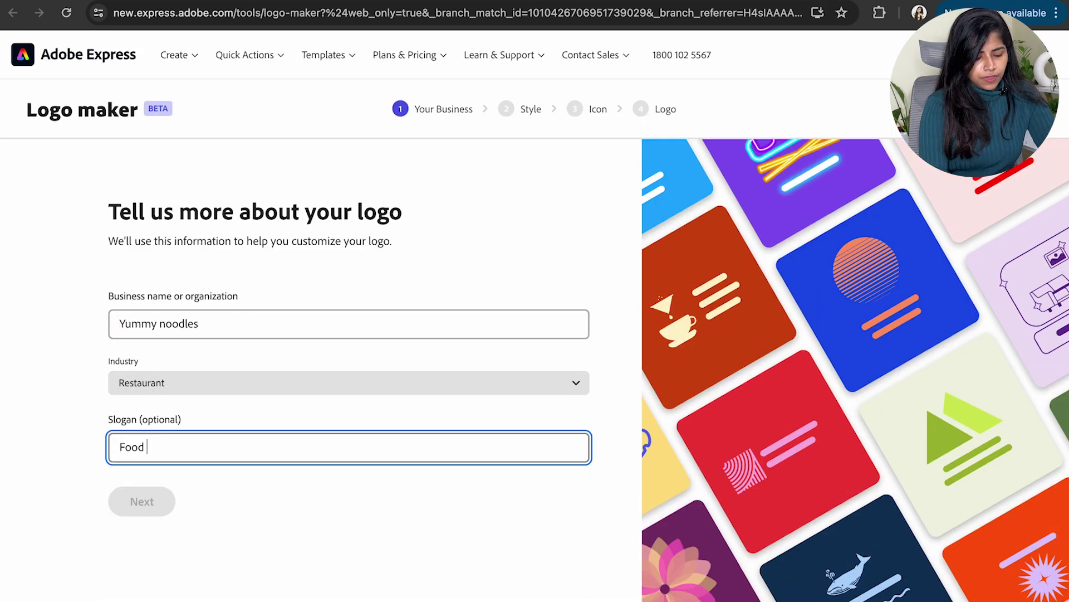
left_click(144, 501)
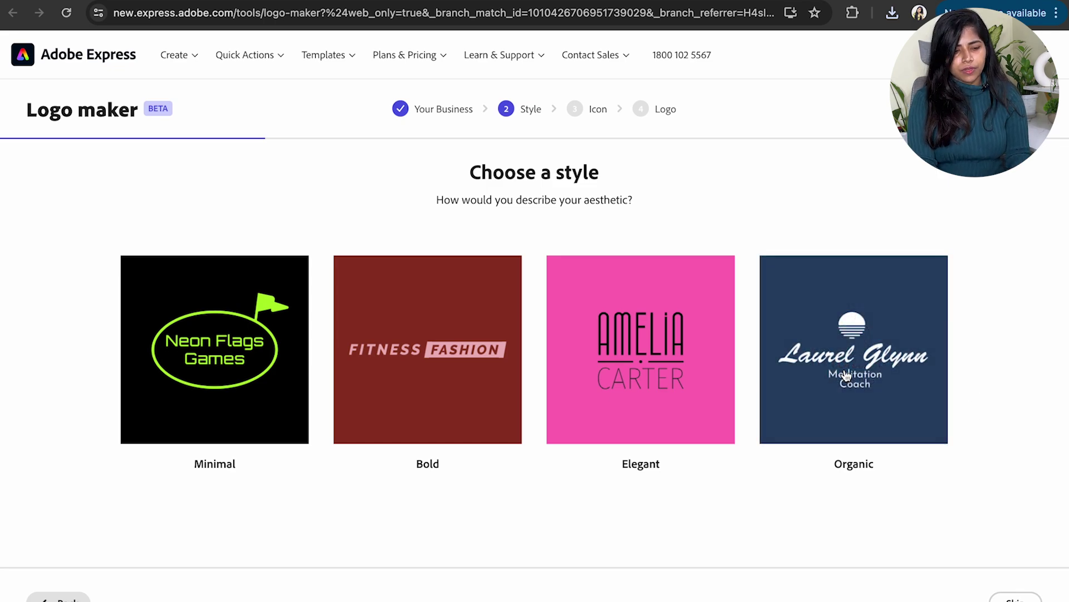
Choose the Organic logo style and continue to icon selection
left_click(846, 376)
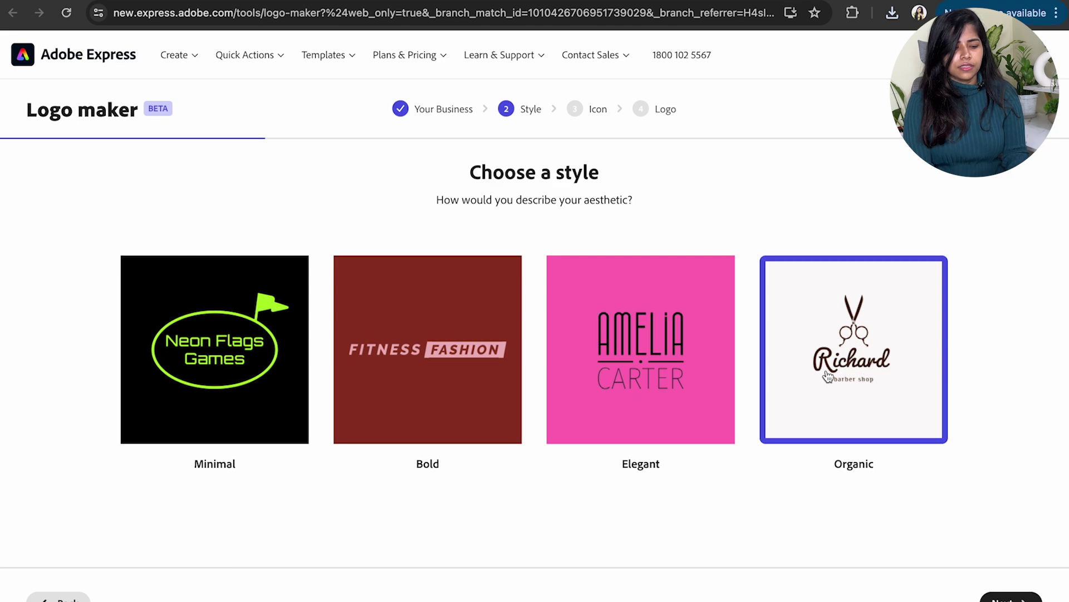
left_click(852, 355)
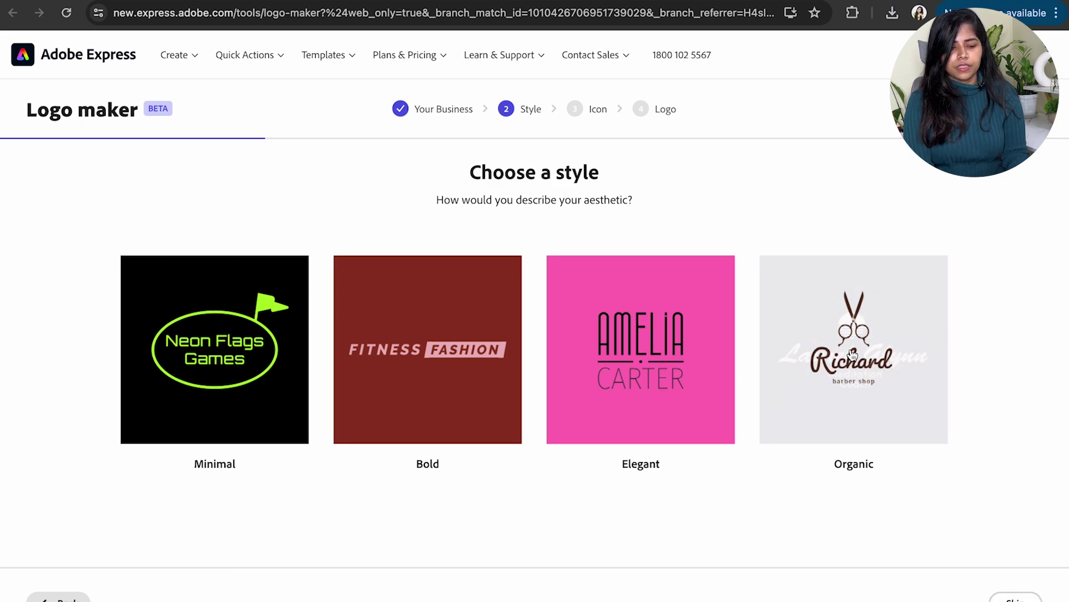
left_click(852, 354)
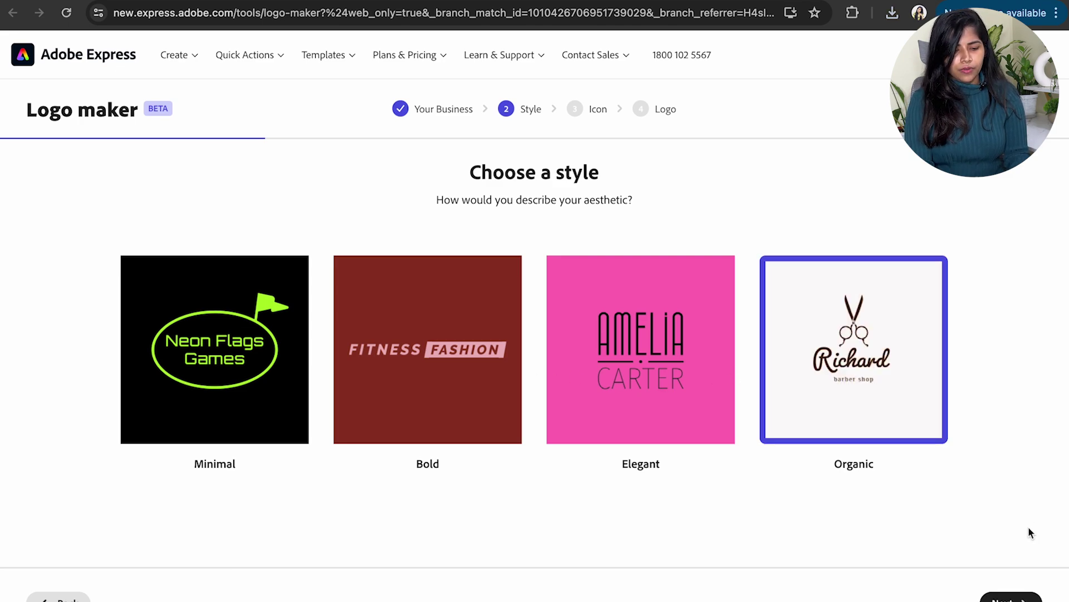
left_click(1011, 599)
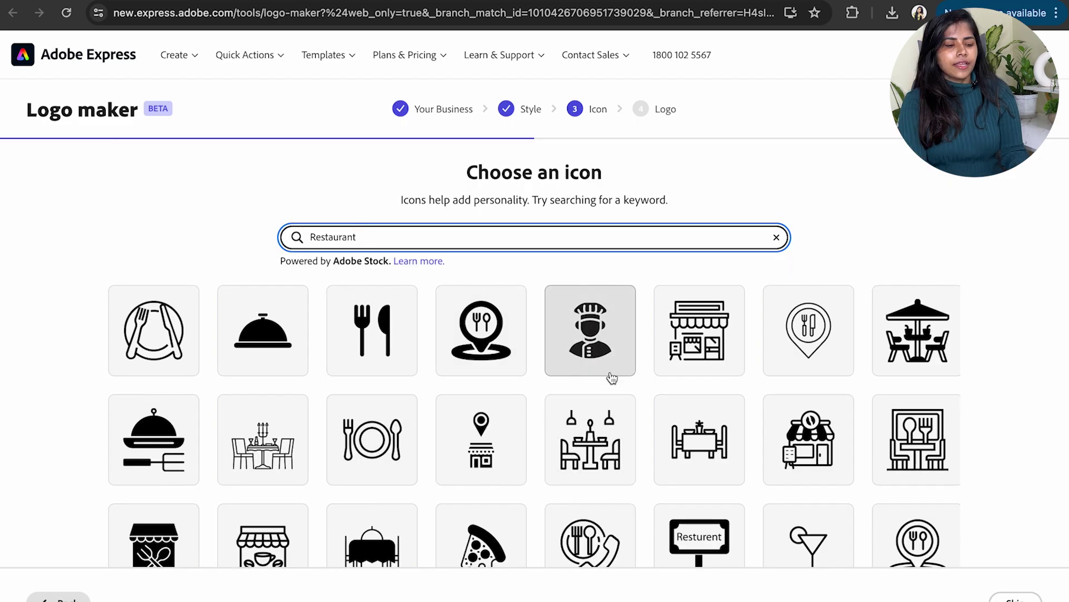
Search icons for 'noodles', pick a noodle bowl icon, and continue to logo designs
scroll(309, 395, "down", 6)
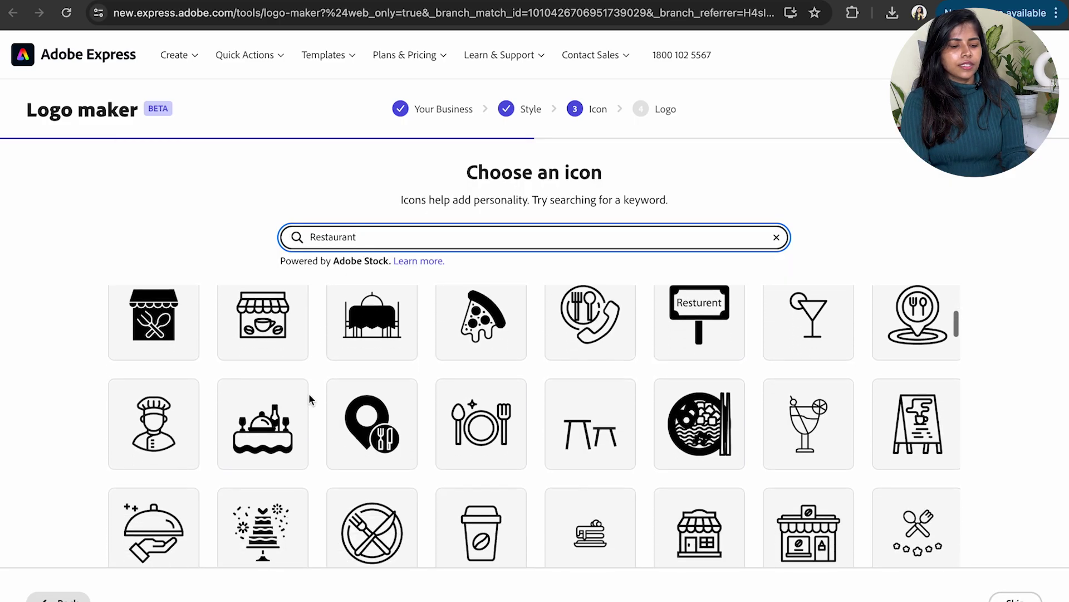
scroll(524, 429, "down", 3)
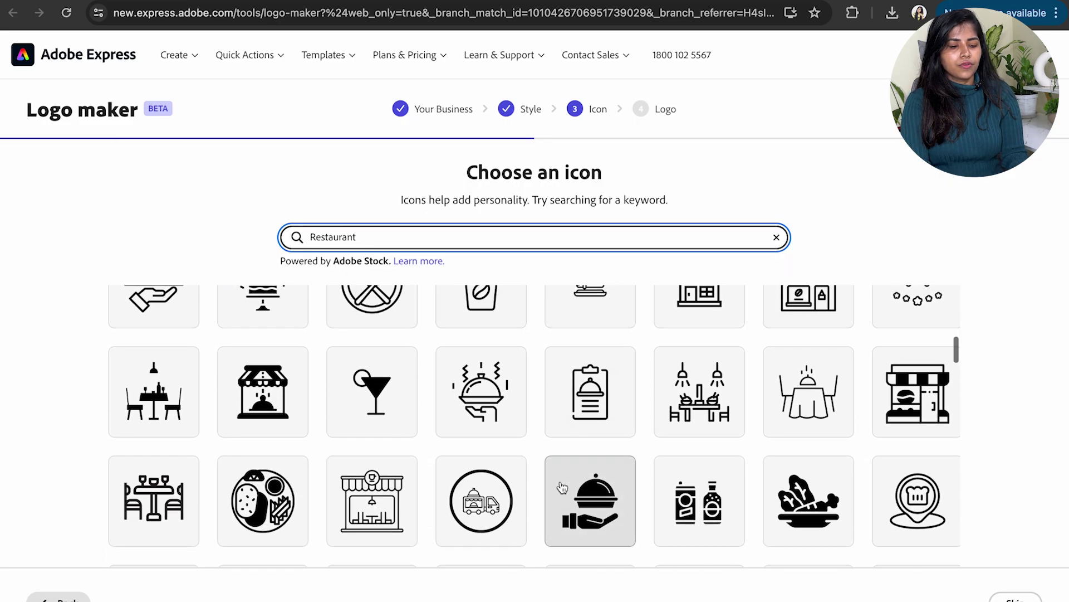
scroll(562, 488, "up", 2)
scroll(698, 487, "down", 2)
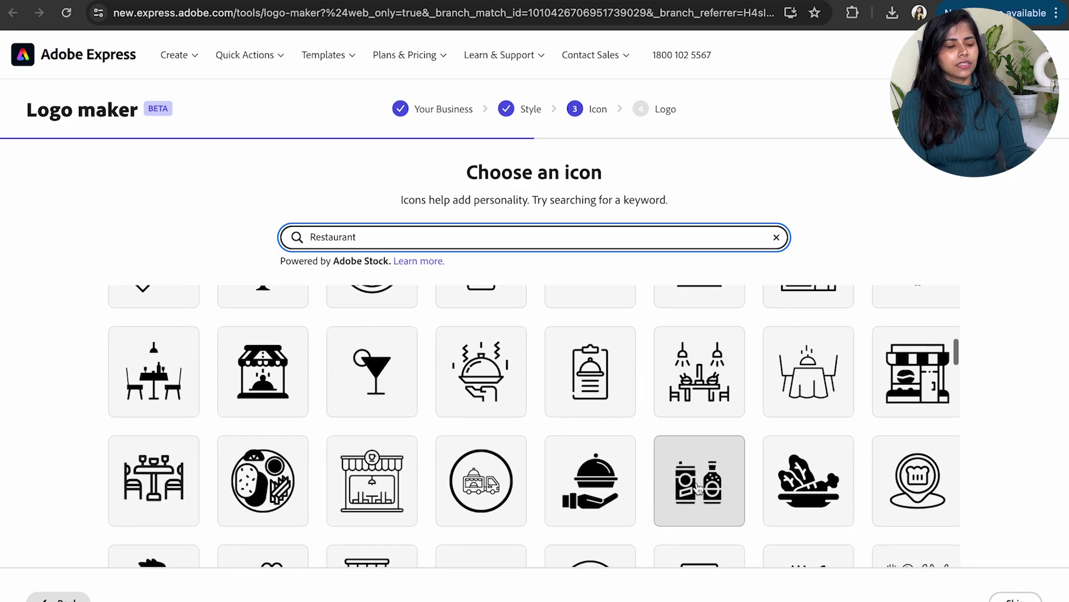
scroll(521, 423, "down", 5)
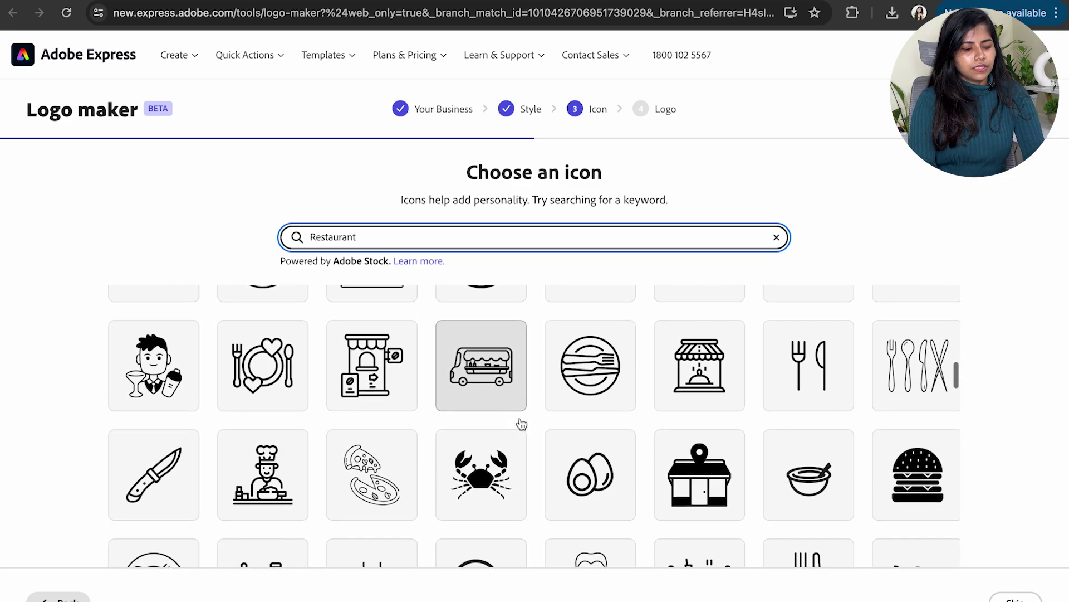
left_click_drag(365, 234, 262, 234)
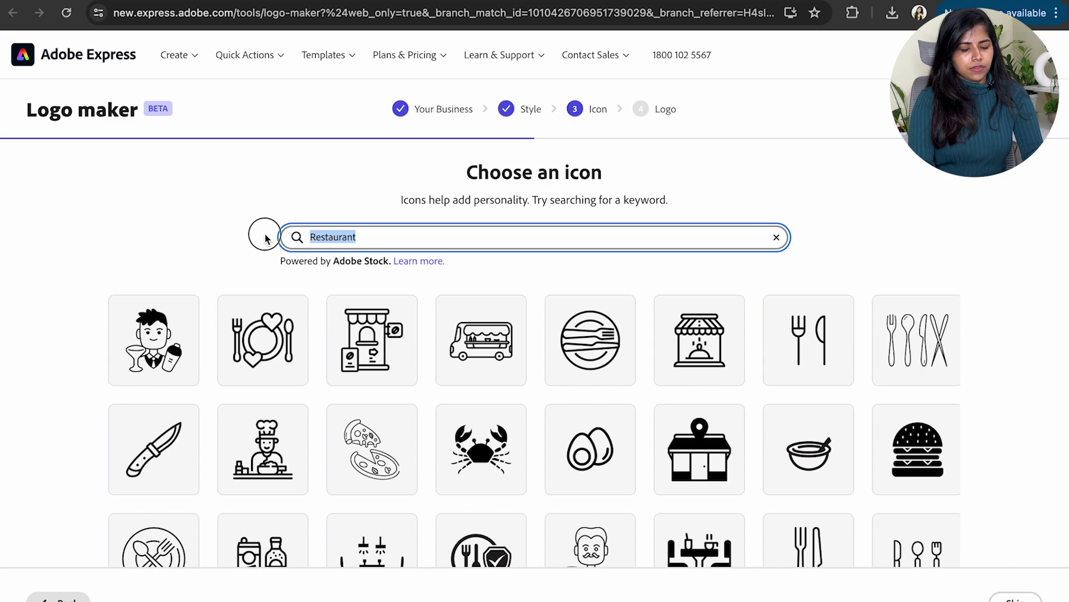
type("noodles")
scroll(518, 357, "down", 4)
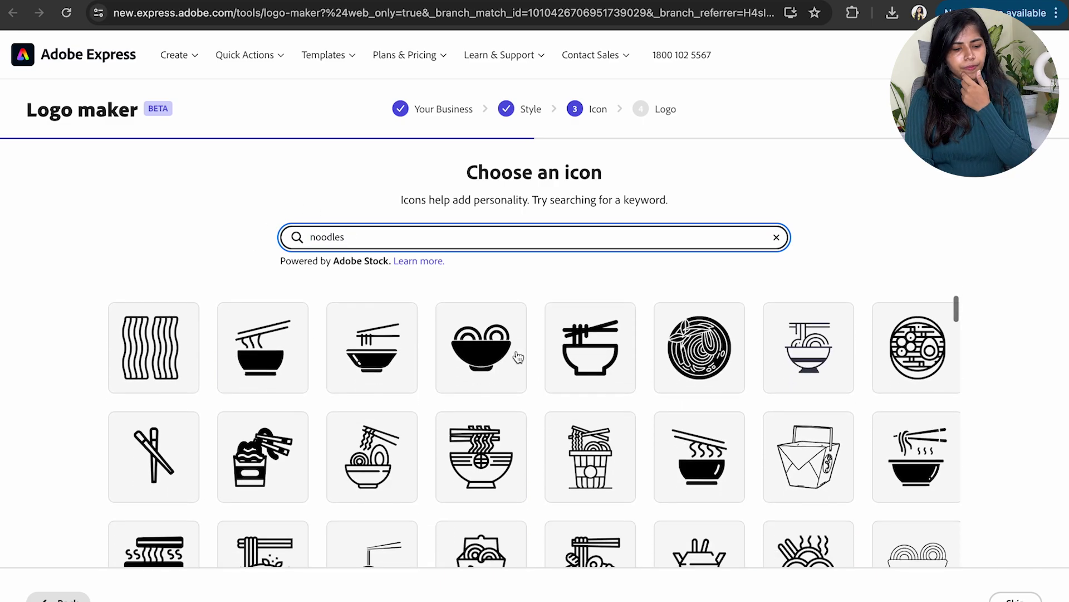
scroll(518, 357, "down", 5)
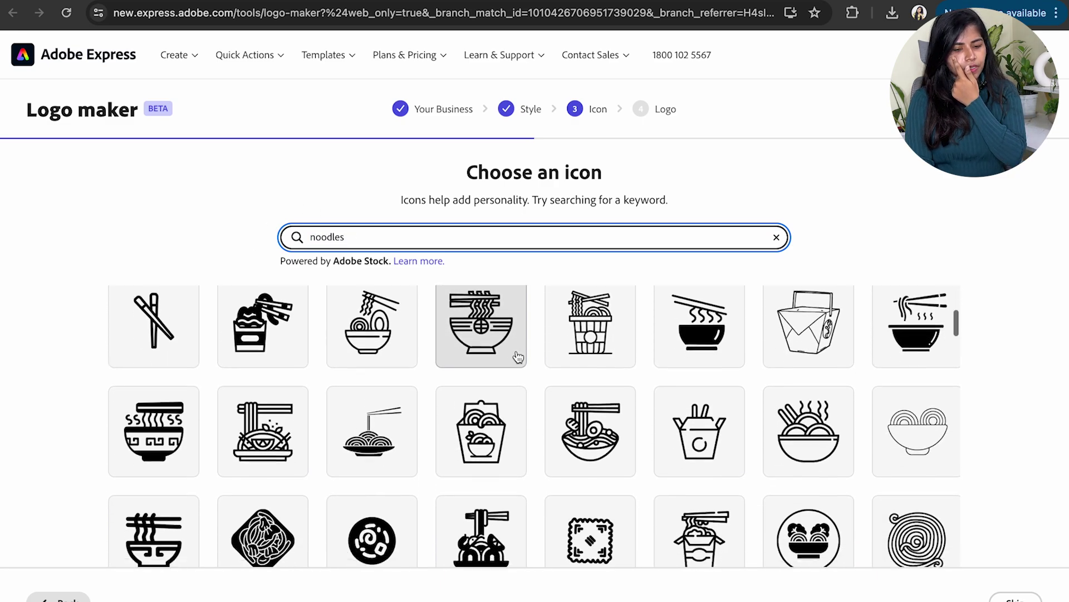
left_click(825, 450)
left_click(1009, 597)
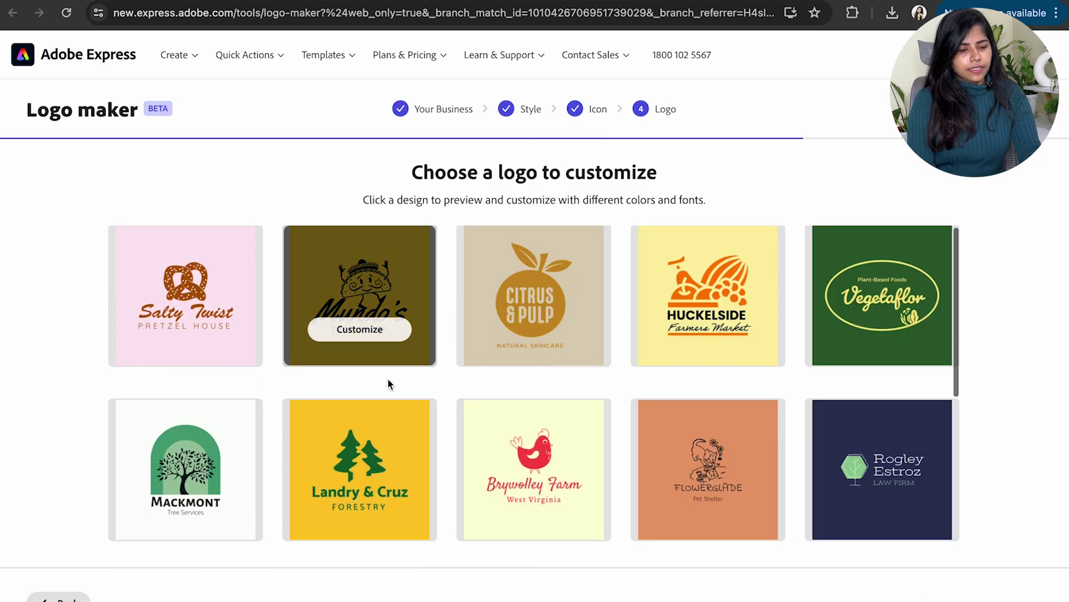
Pick the dark arched Yummy Noodles logo template to customize
scroll(390, 379, "down", 1)
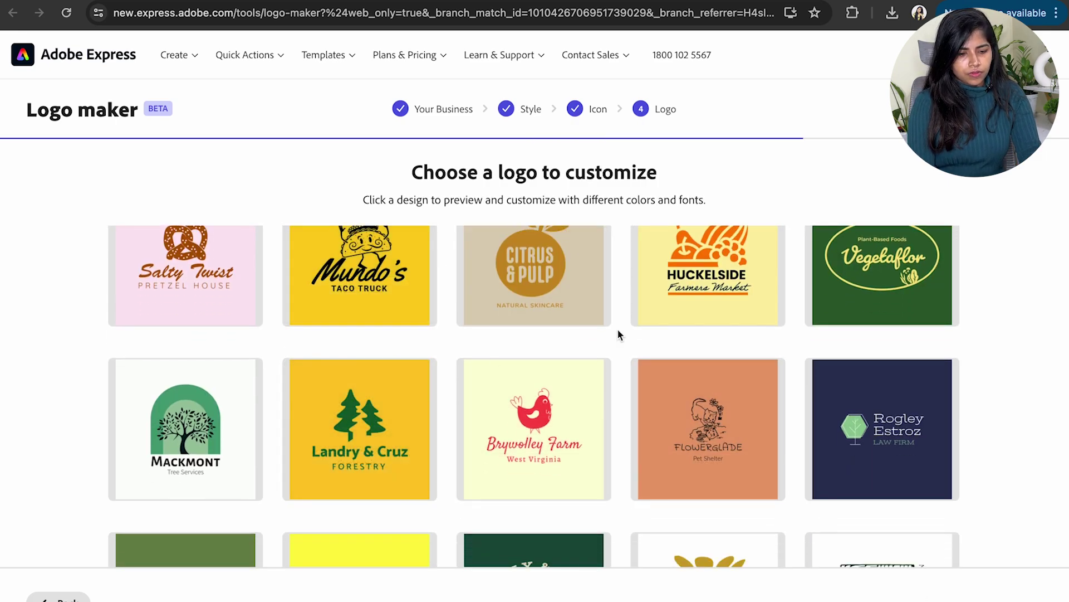
scroll(617, 335, "down", 4)
scroll(499, 273, "up", 5)
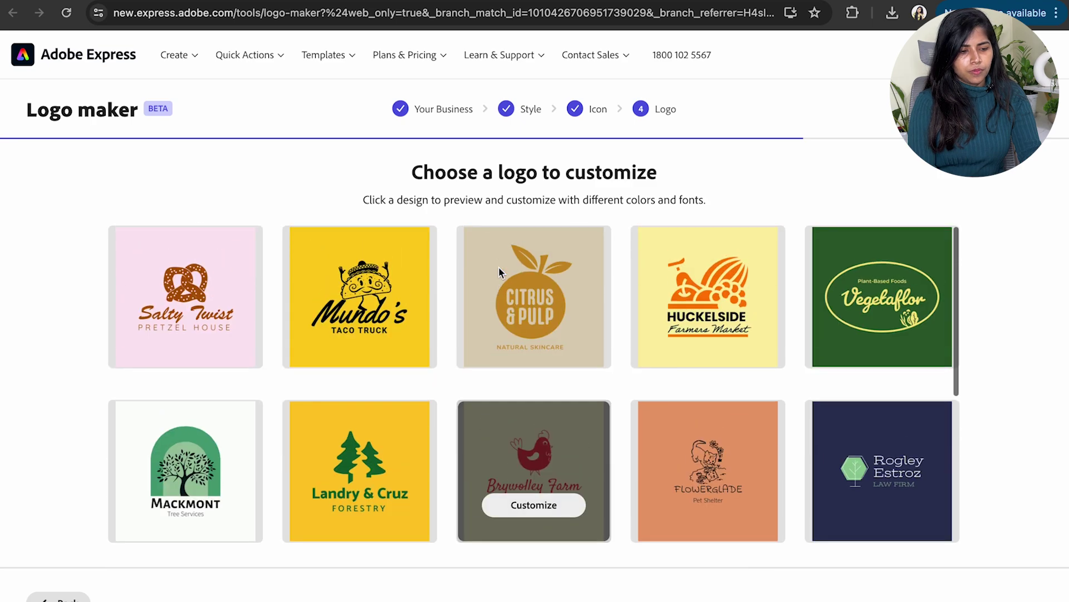
scroll(499, 273, "down", 6)
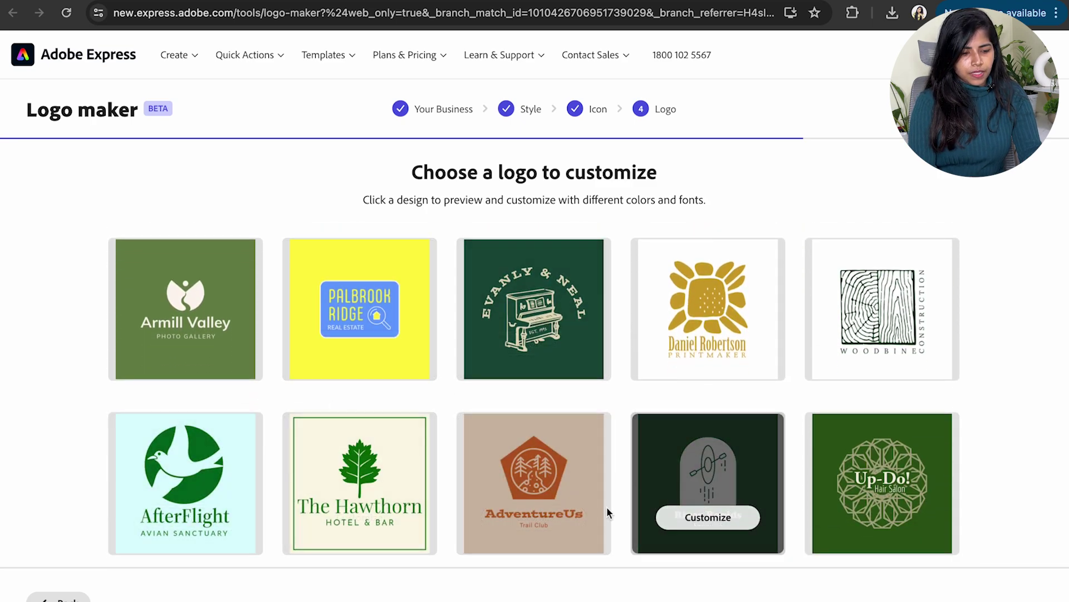
left_click(716, 518)
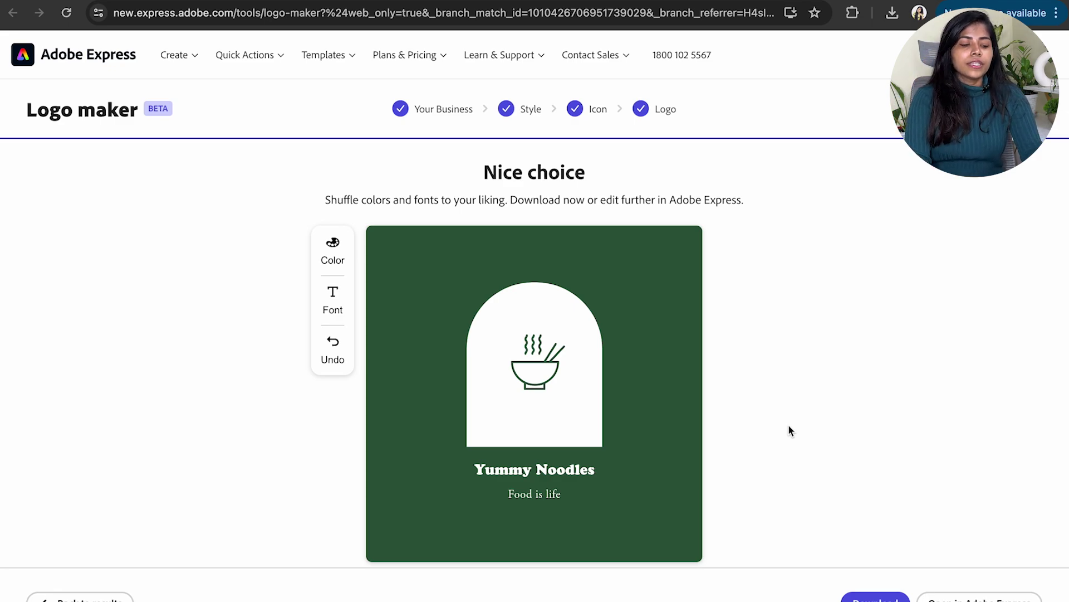
Shuffle the logo colours until it shows light green with a pink bowl
left_click(340, 251)
left_click(339, 250)
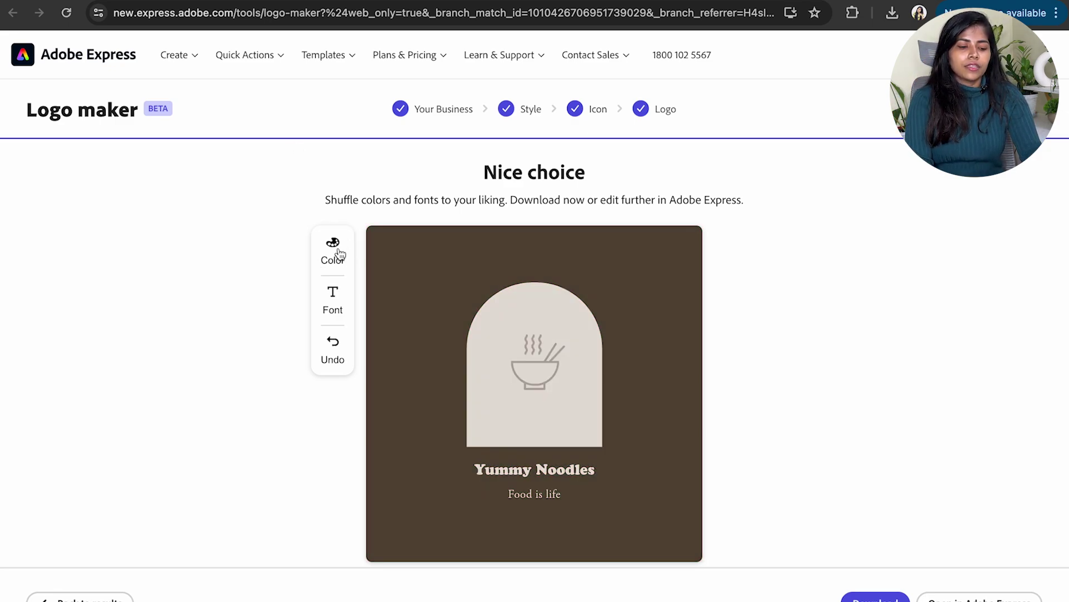
left_click(339, 251)
left_click(339, 250)
left_click(339, 250)
left_click(339, 250)
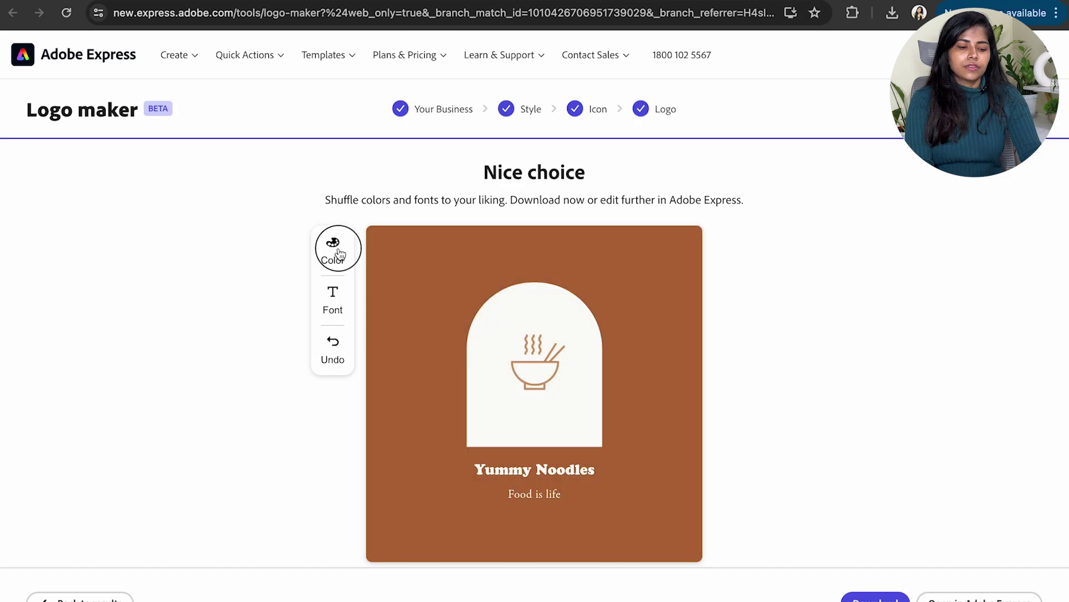
left_click(339, 250)
left_click(339, 251)
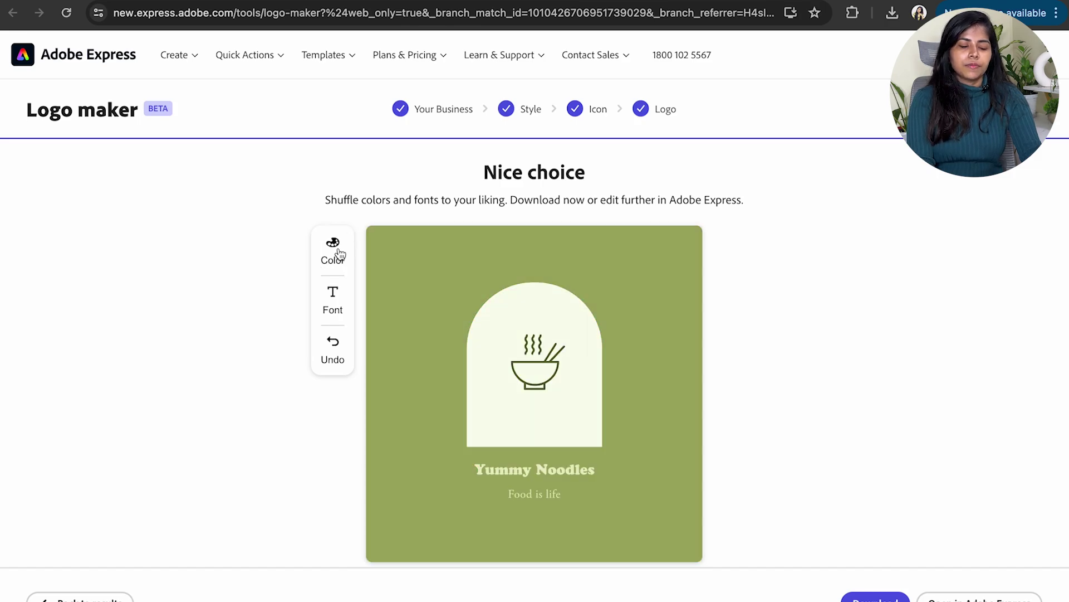
left_click(339, 254)
left_click(340, 254)
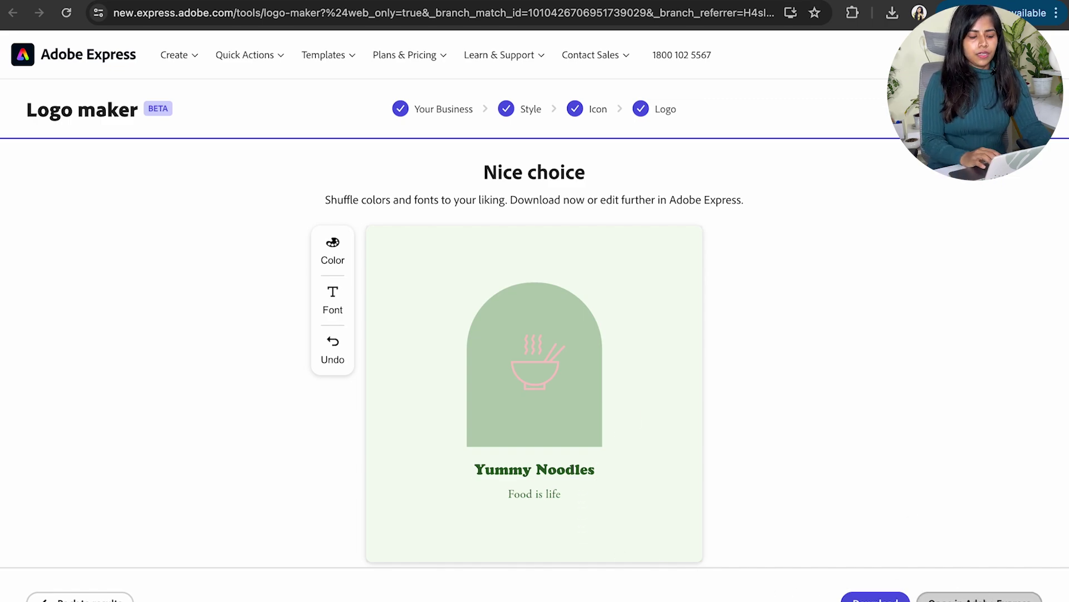
Open the logo in the full Adobe Express editor, dismissing the notification prompt
left_click(947, 597)
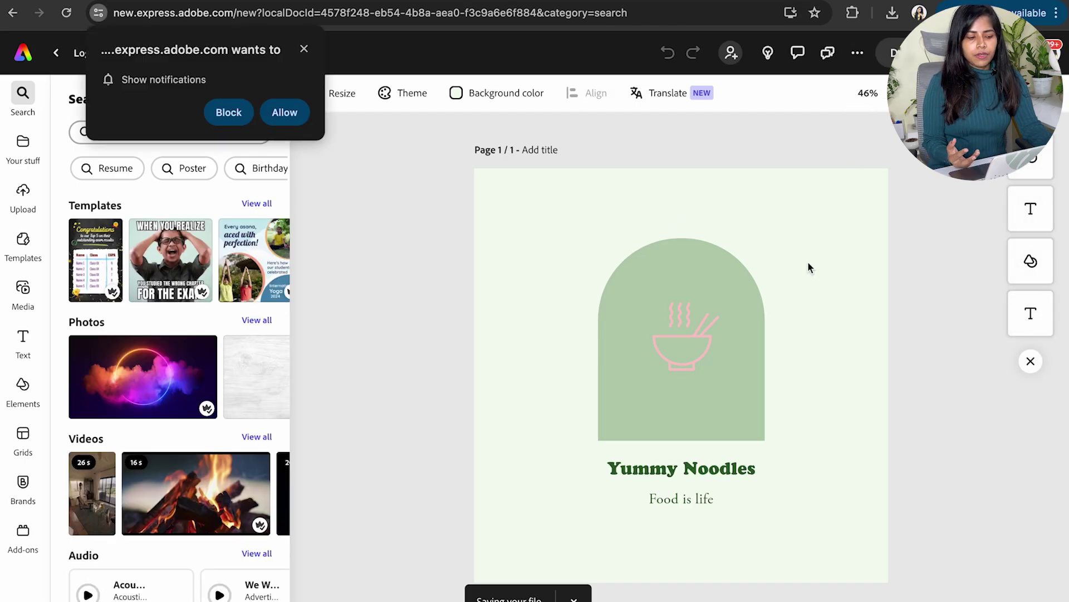
left_click(304, 49)
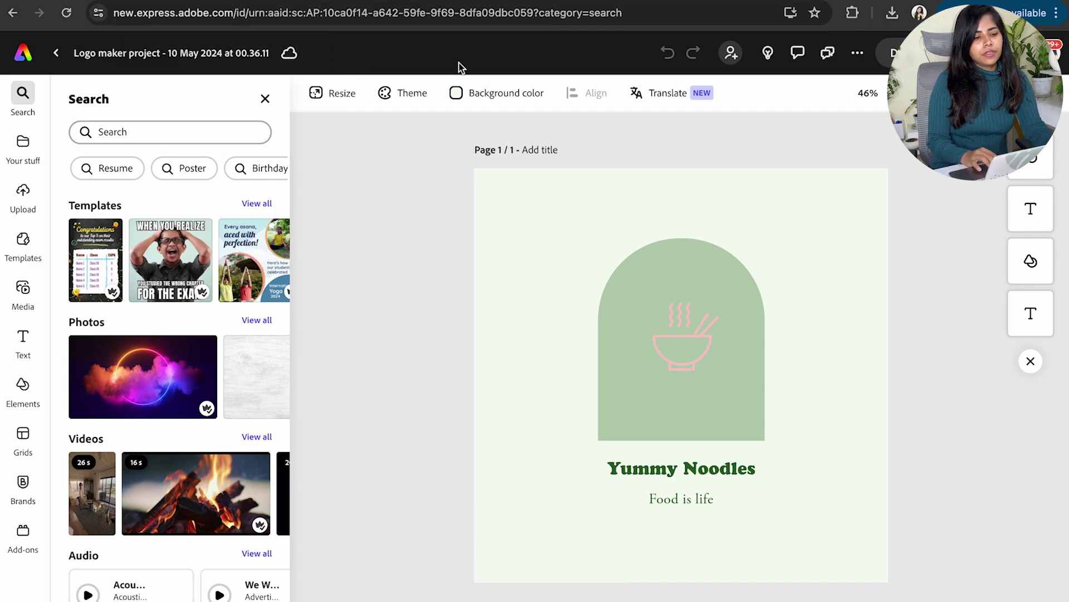
scroll(555, 61, "left", 5)
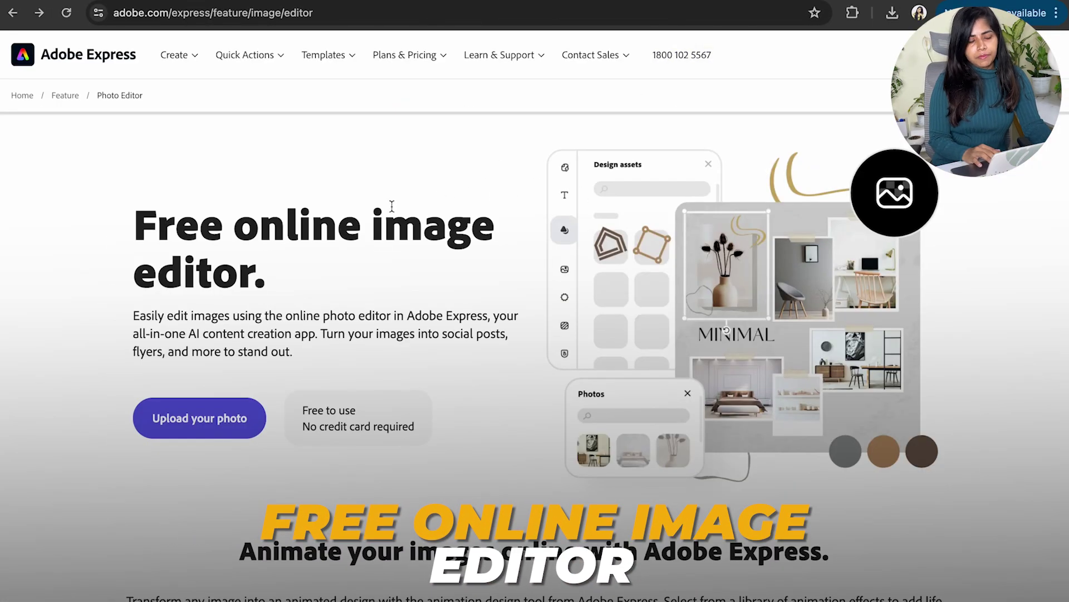
Start a new design and add the Seasonal photo of two friends
left_click(220, 421)
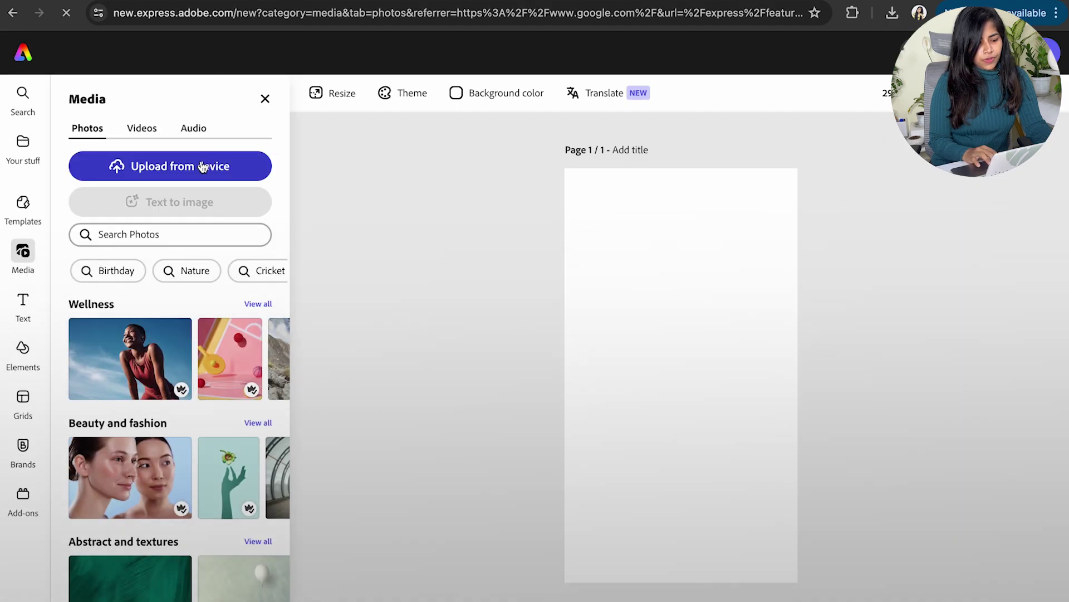
scroll(115, 458, "down", 5)
scroll(116, 458, "down", 6)
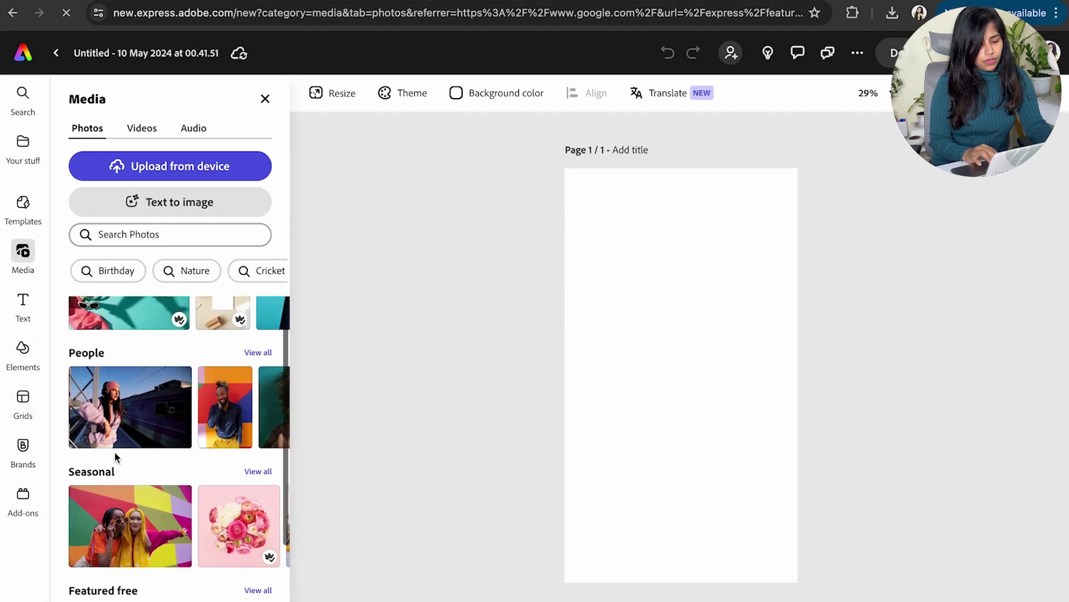
left_click(141, 417)
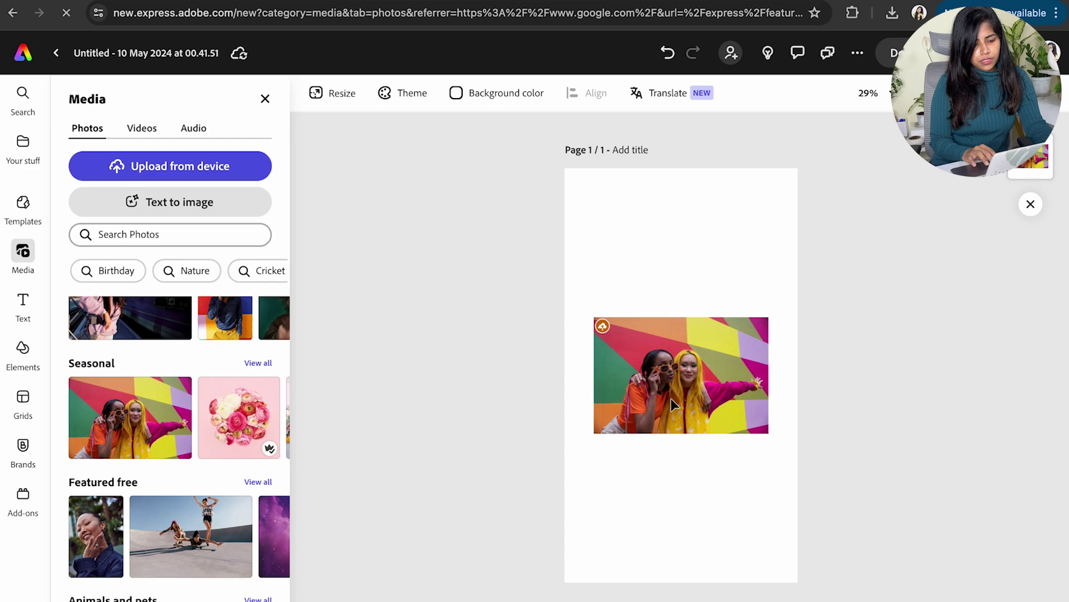
Position the photo and enlarge it to span the page width
left_click(717, 404)
left_click_drag(716, 404, 690, 319)
left_click_drag(740, 347, 782, 417)
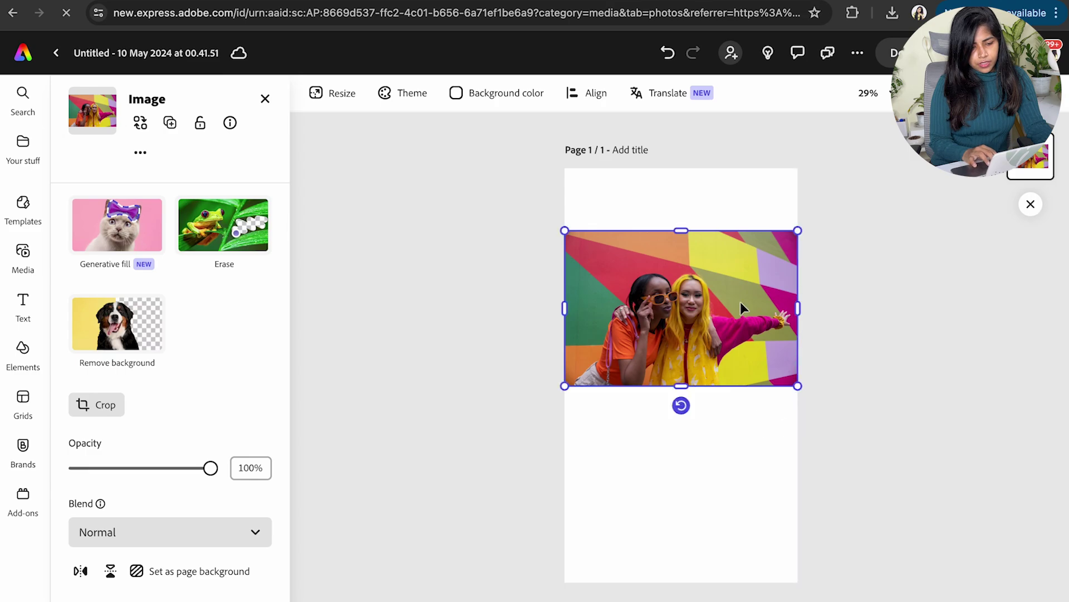
left_click_drag(740, 302, 740, 352)
left_click(691, 198)
left_click(460, 94)
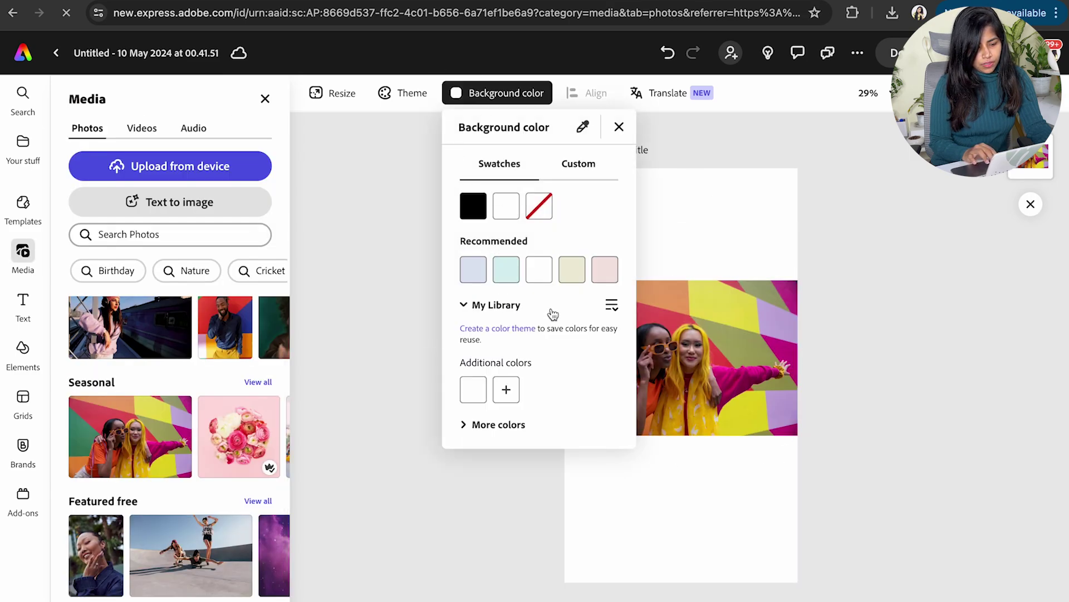
Set the page background to purple and enlarge the photo to fill the page
left_click(472, 413)
left_click(784, 394)
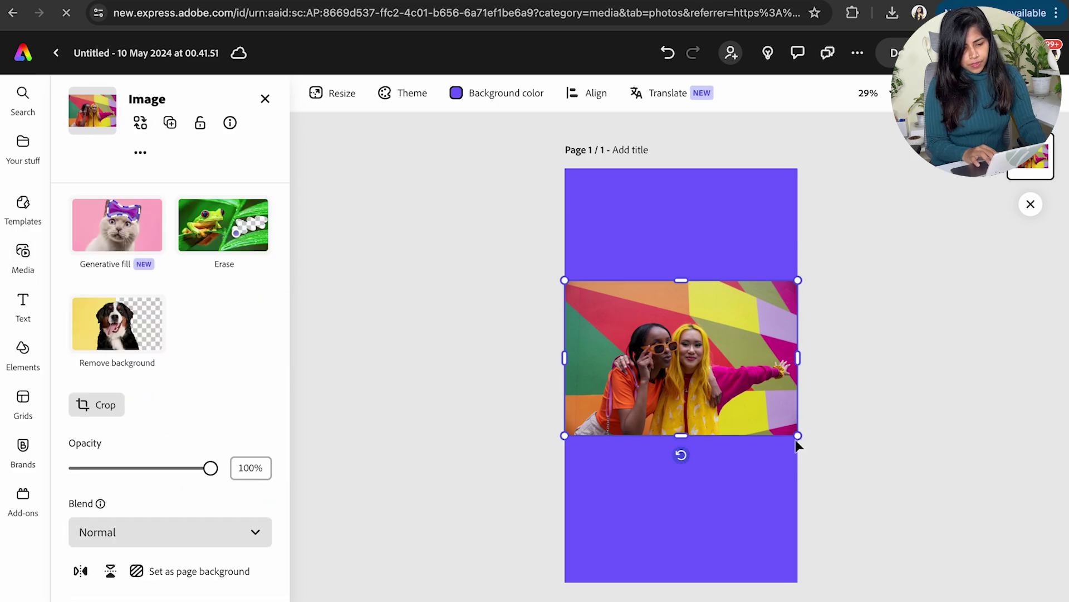
left_click_drag(797, 438, 927, 528)
left_click(23, 254)
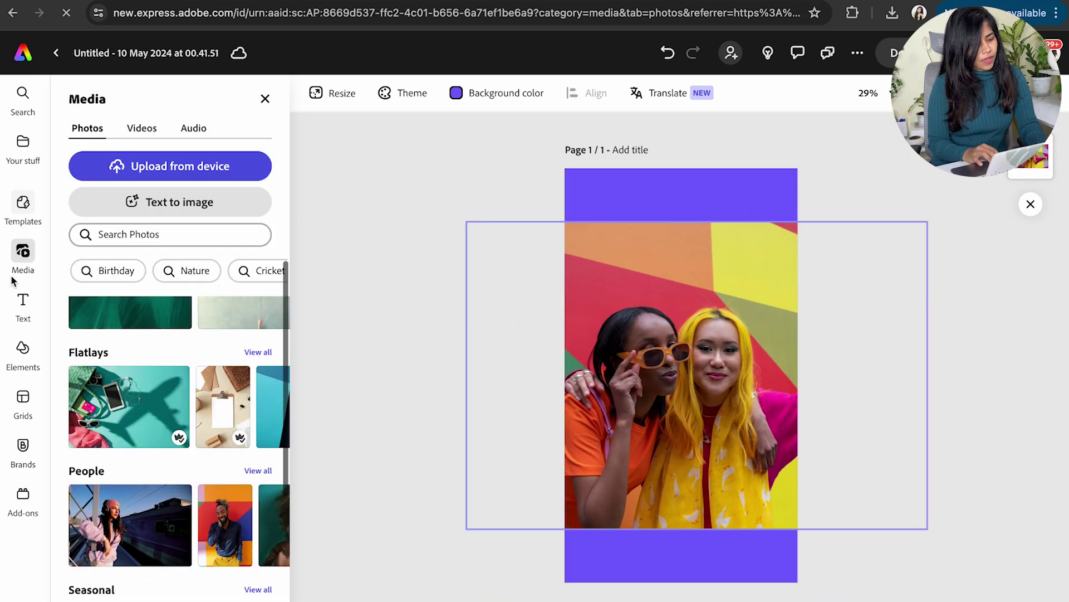
Search the design elements for 'new post'
left_click(25, 352)
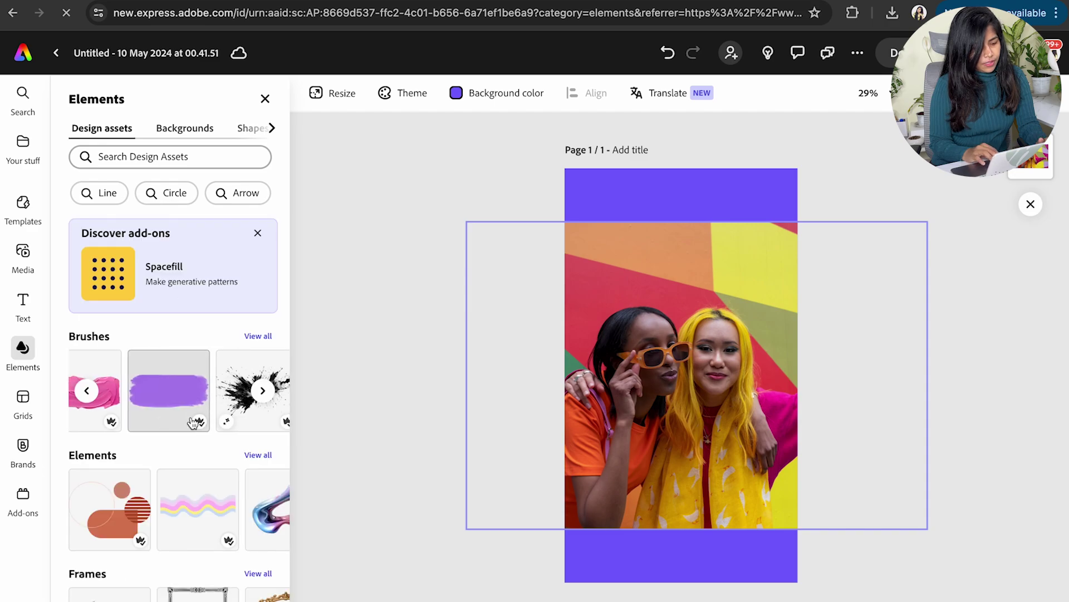
scroll(217, 515, "down", 8)
left_click(210, 156)
type("new post")
key("Return")
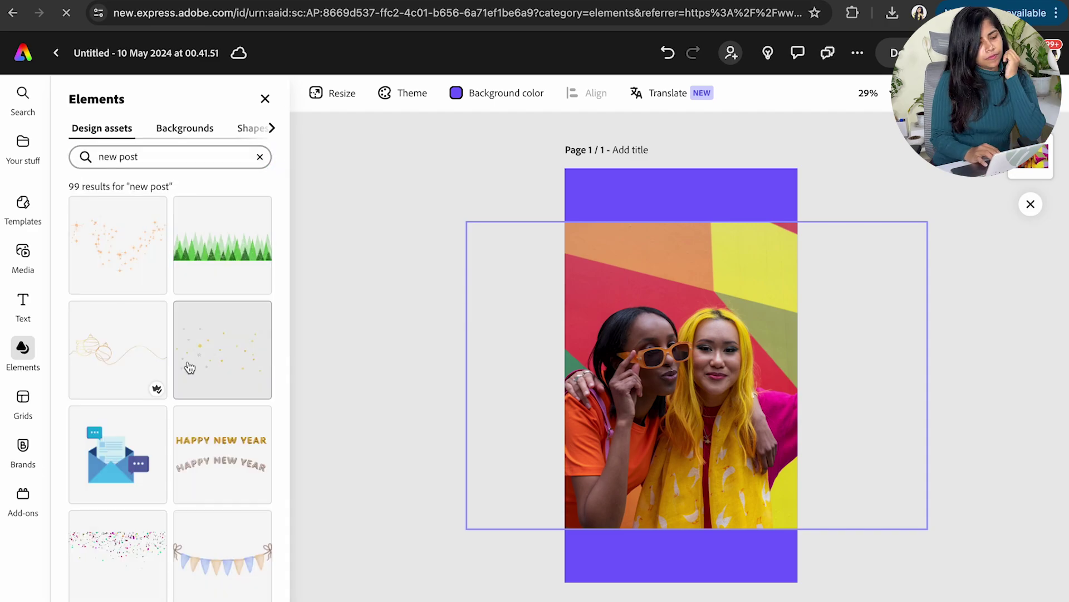
scroll(167, 401, "down", 3)
Add the New Post text design, enlarge it and nudge it up across the photo's middle
left_click(23, 304)
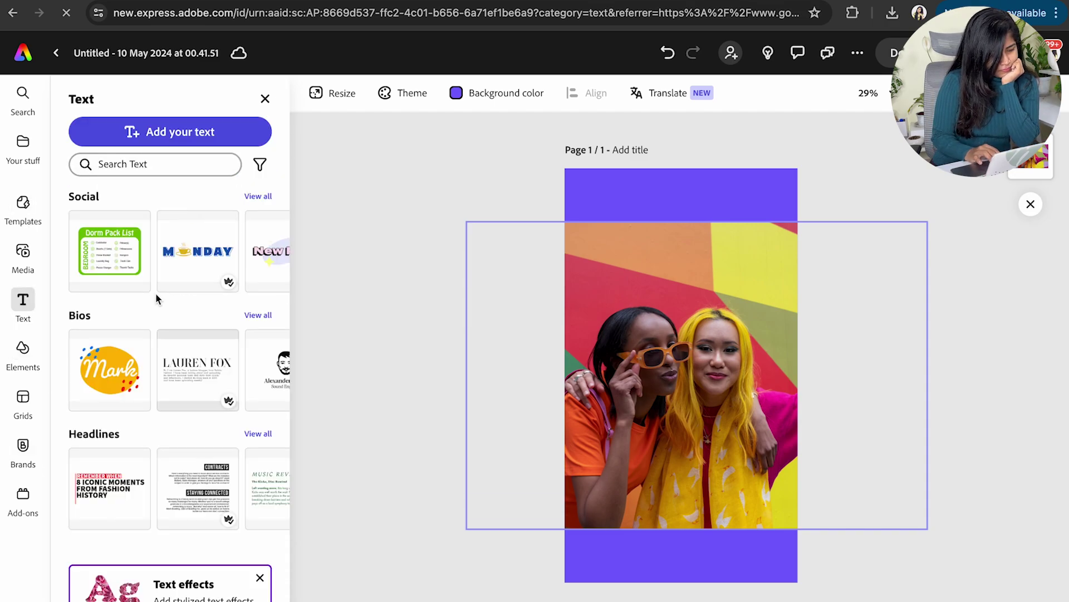
left_click(181, 281)
left_click(699, 397)
left_click_drag(748, 413, 794, 452)
left_click_drag(700, 392, 699, 387)
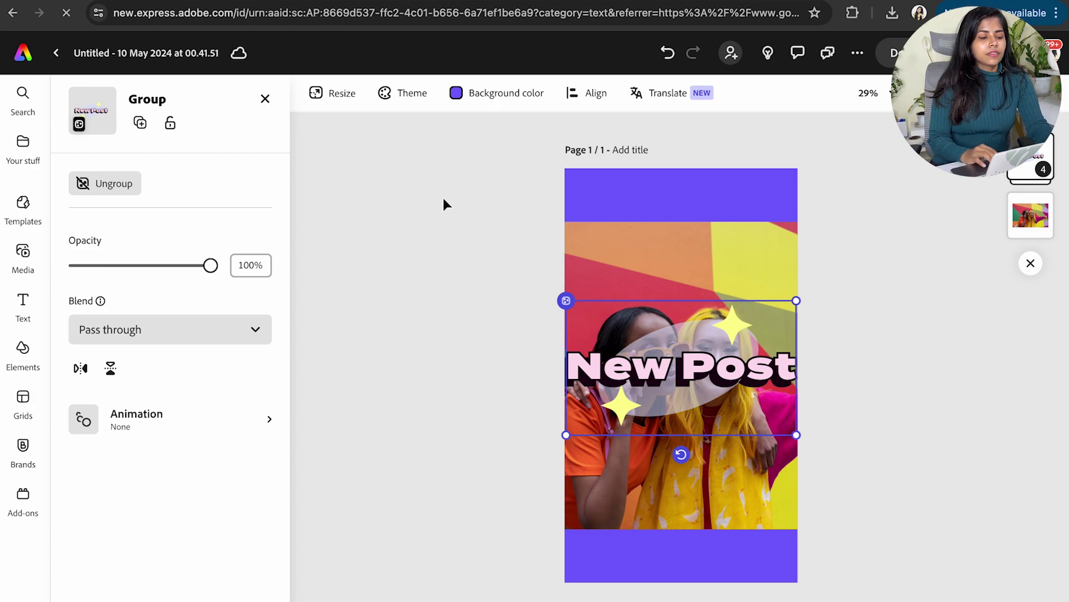
left_click(378, 285)
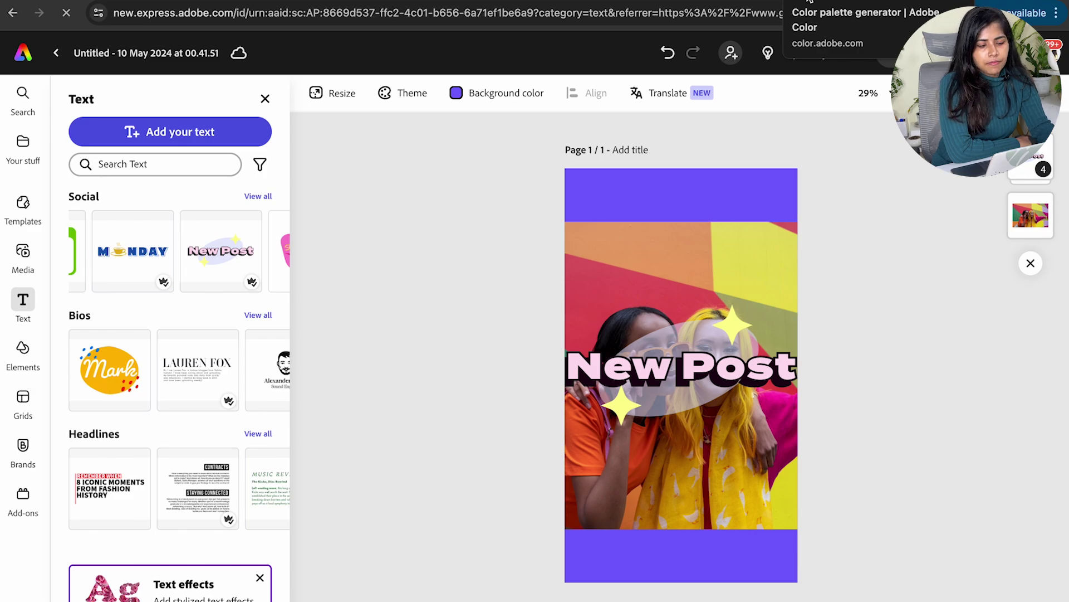
Open Adobe Color's colour wheel and set the colour mode to HSB
left_click(809, 1)
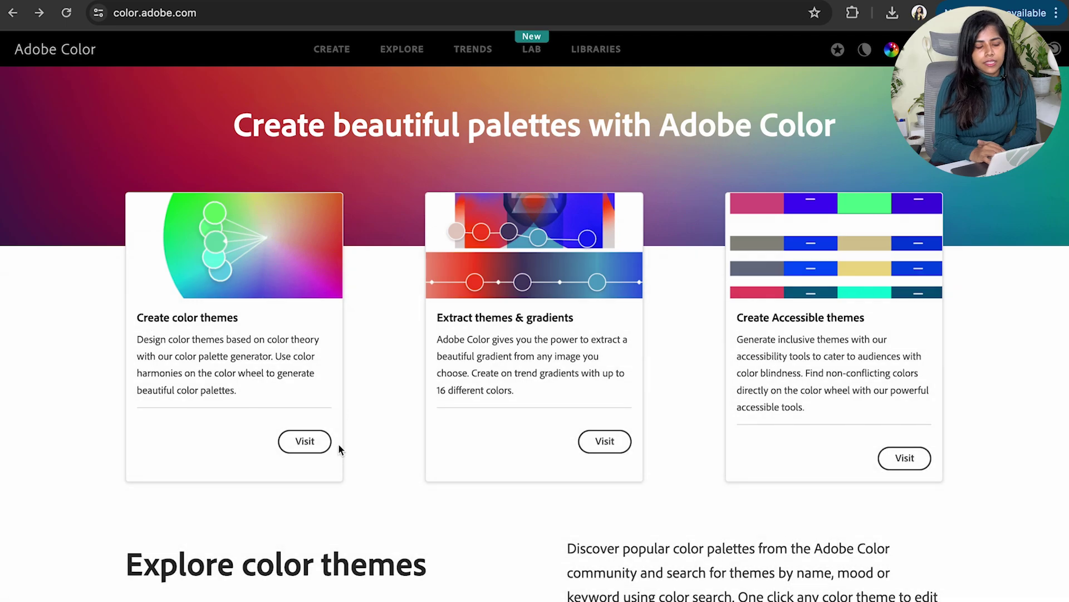
left_click(309, 446)
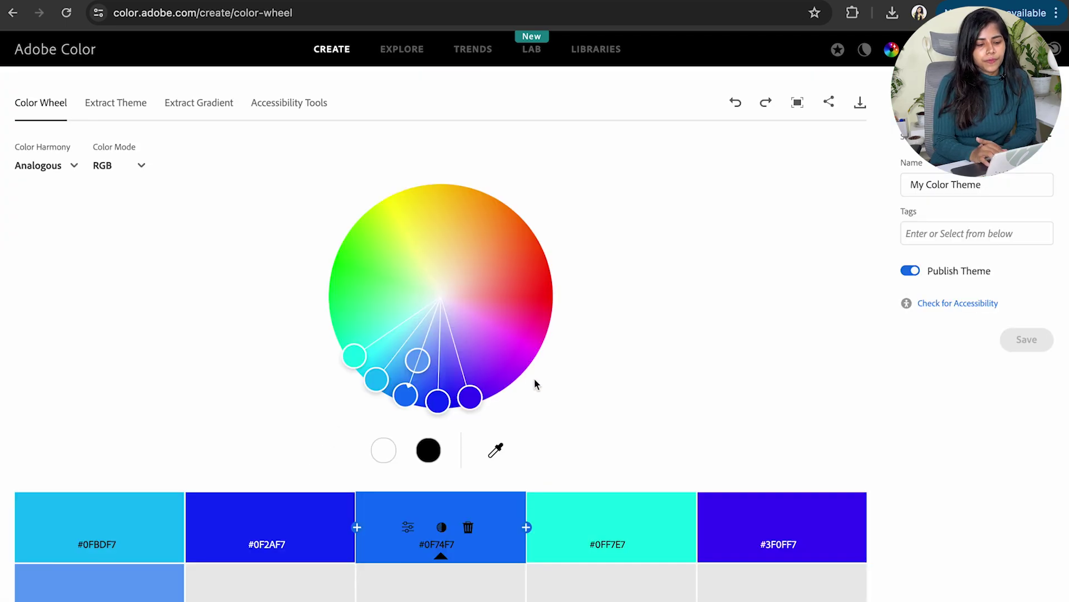
left_click(142, 163)
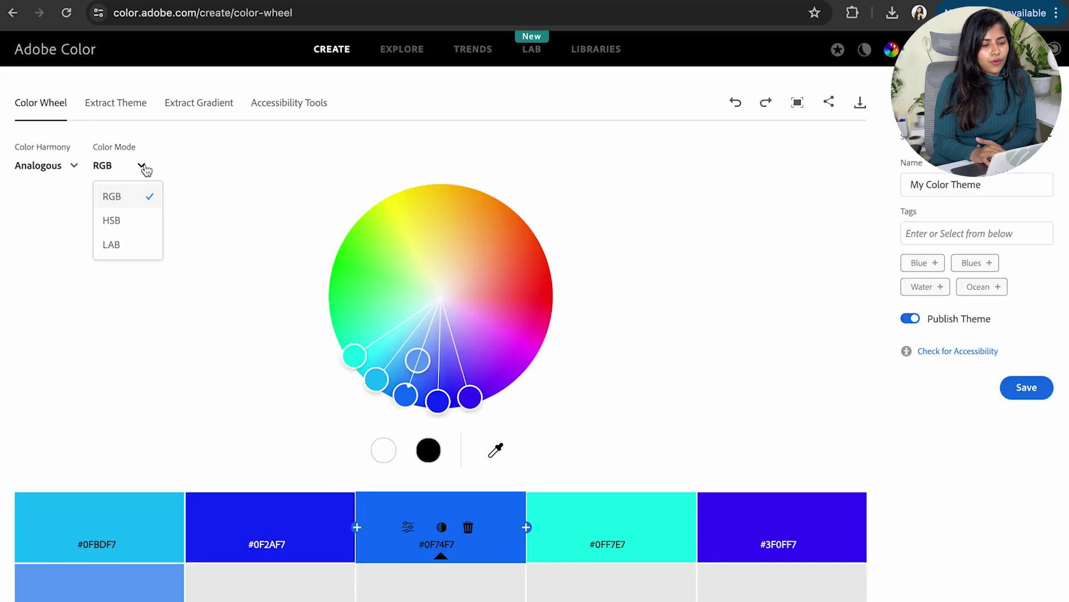
left_click(129, 222)
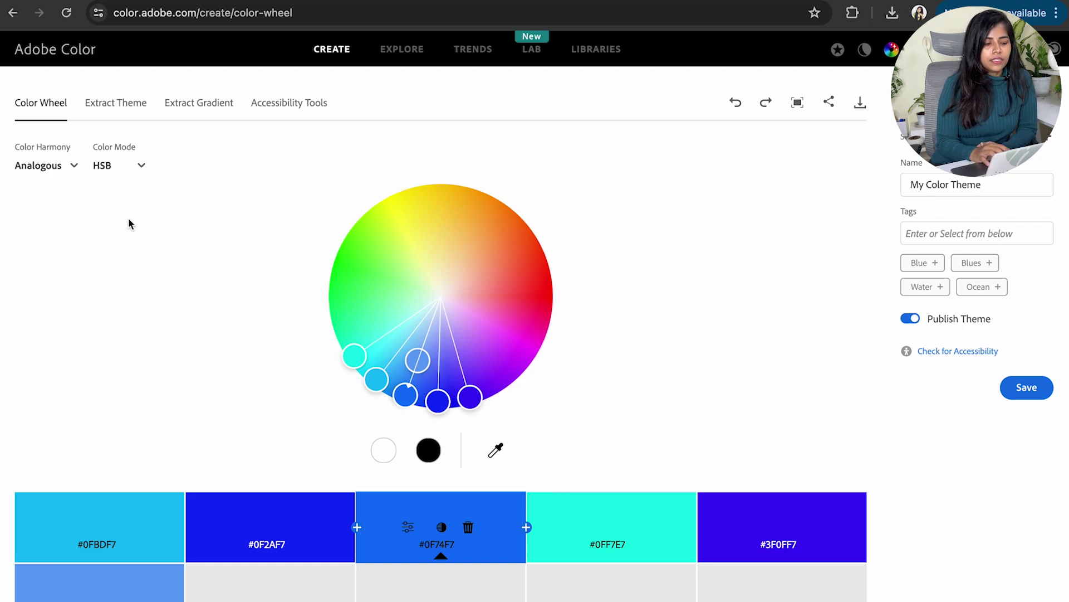
Try the Monochromatic and Triad harmonies, shifting the base colour each time
left_click(75, 167)
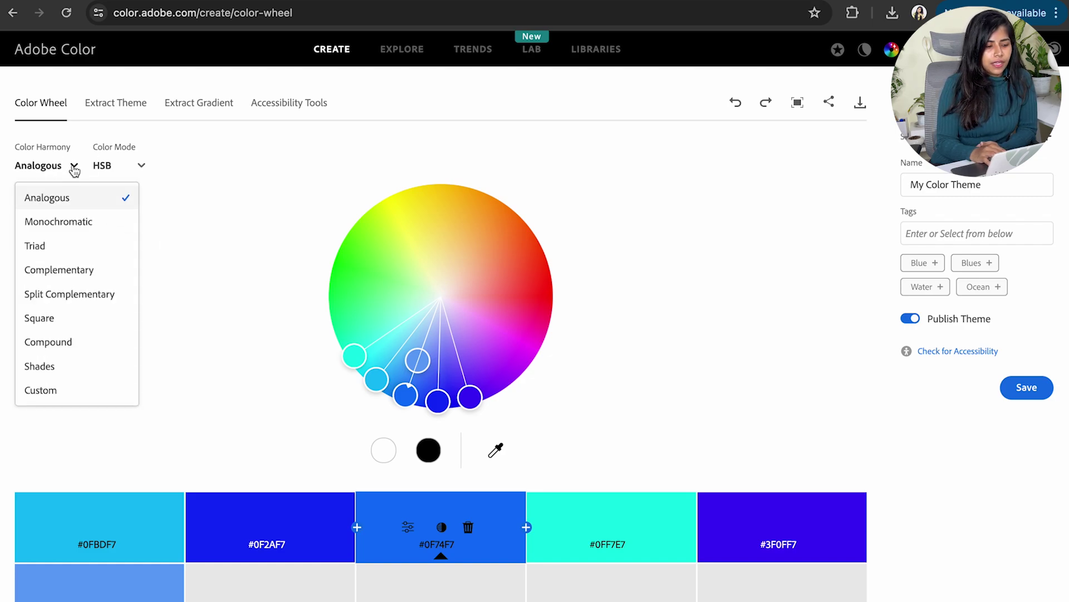
left_click(73, 224)
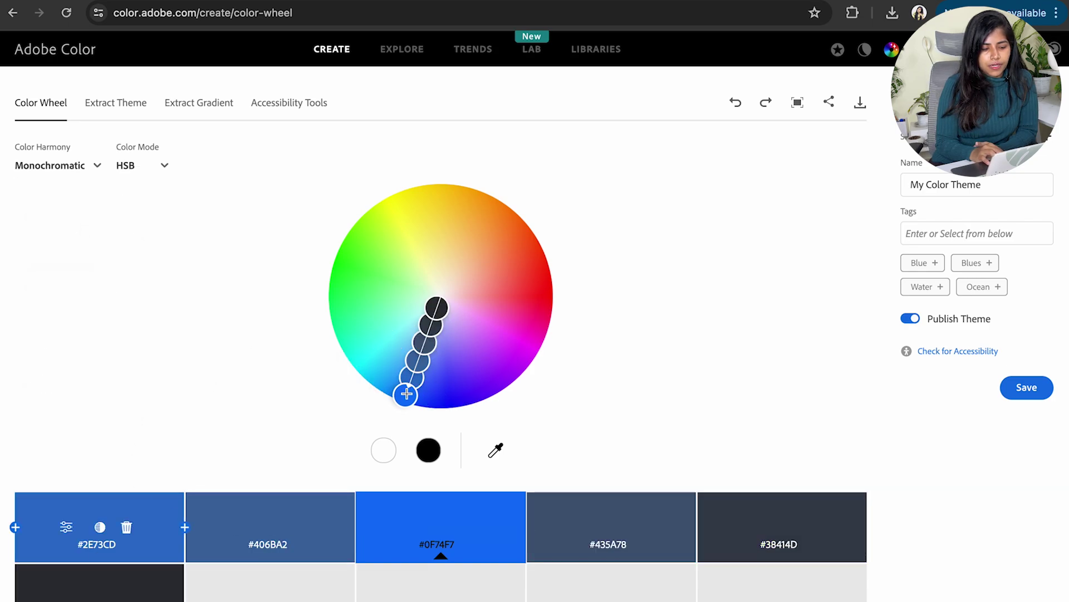
left_click_drag(407, 394, 532, 249)
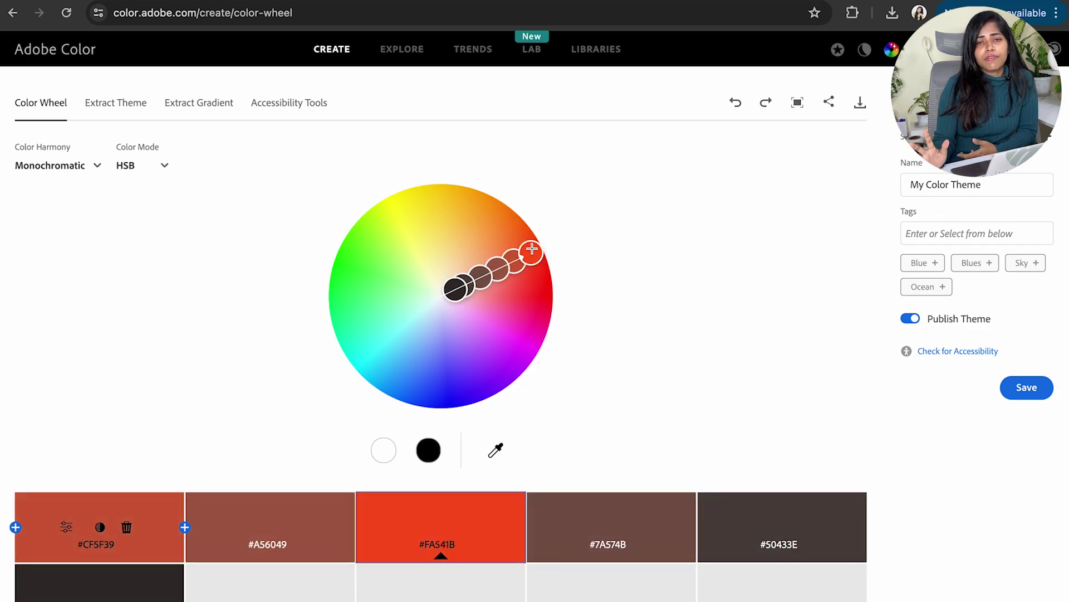
left_click(91, 163)
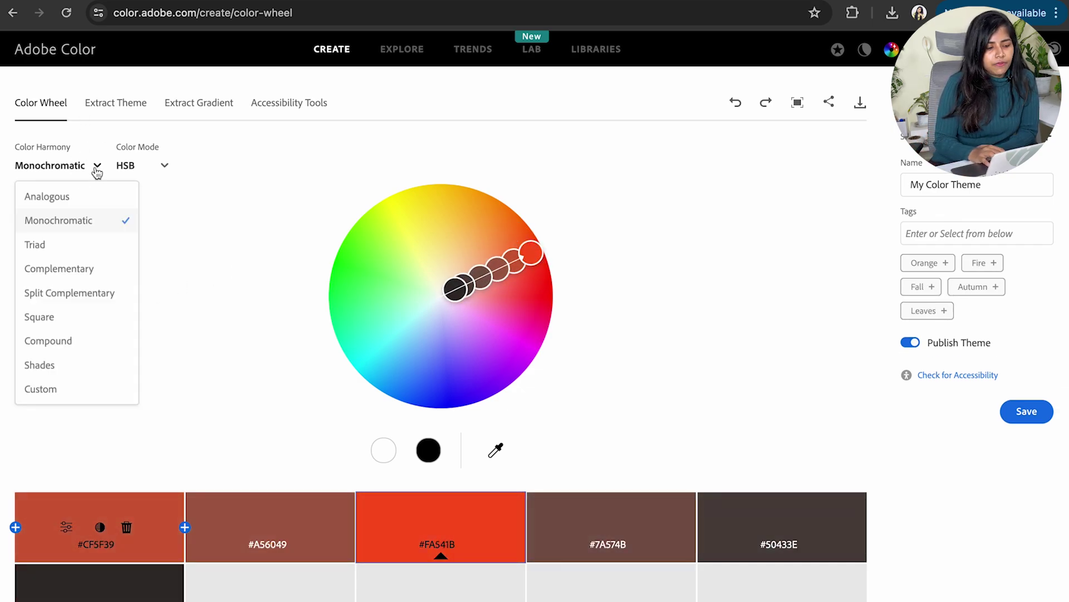
left_click(67, 242)
left_click_drag(360, 240, 540, 305)
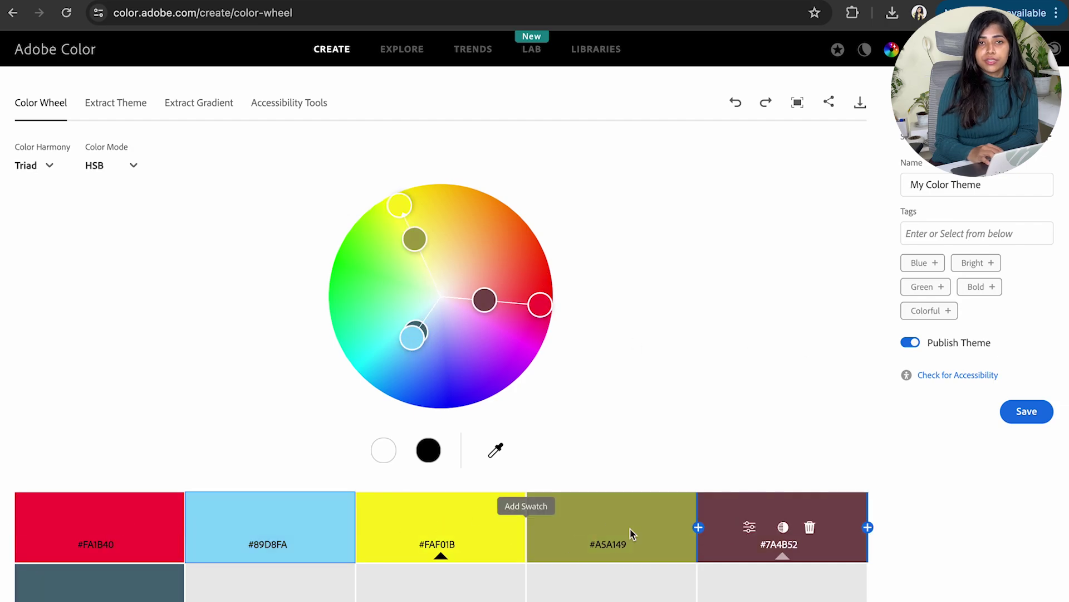
Apply the Split Complementary harmony and drag the base colour to recolour the swatches
left_click(50, 166)
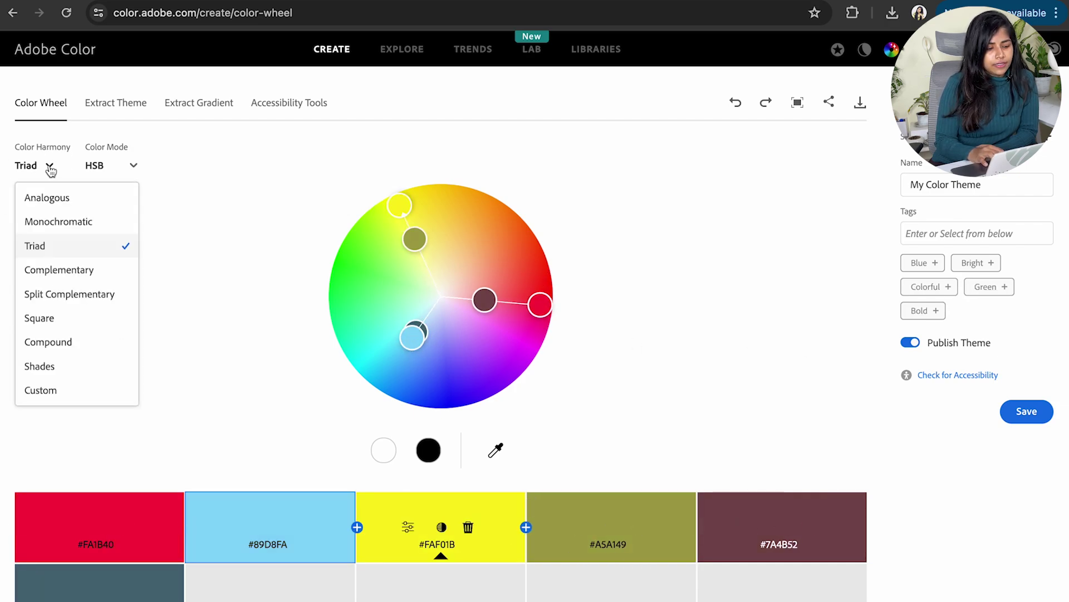
left_click(61, 295)
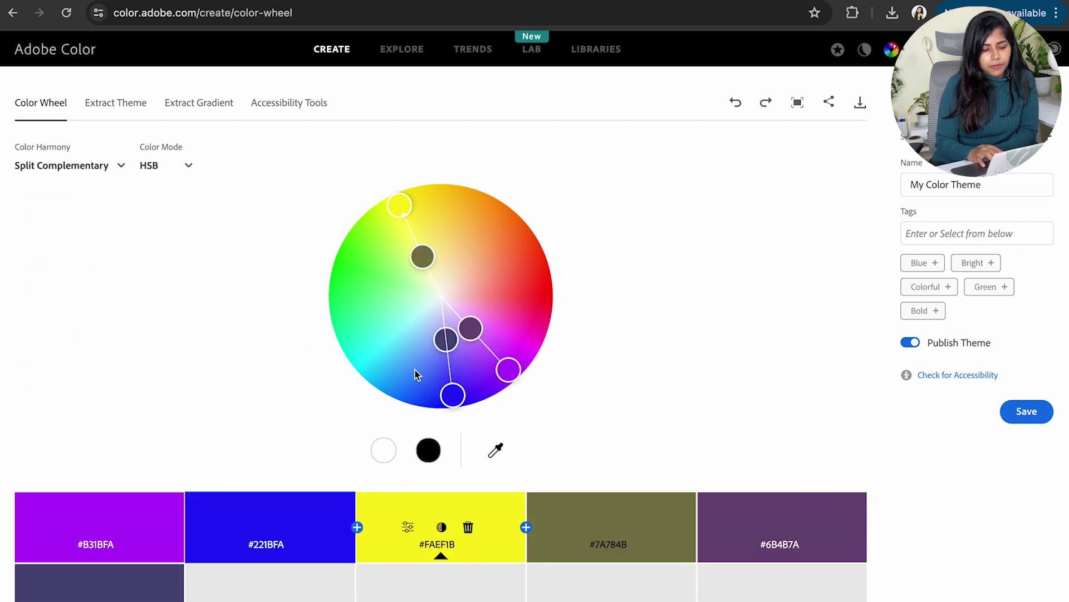
left_click_drag(457, 392, 340, 280)
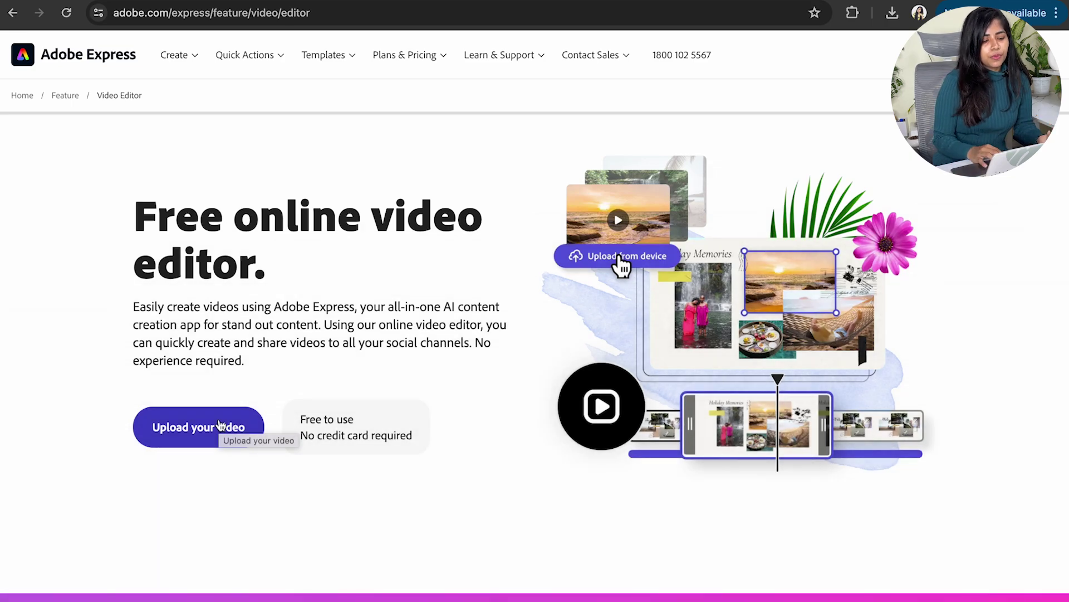
Start a new video project and add the trampoline stock clip from Media
left_click(220, 426)
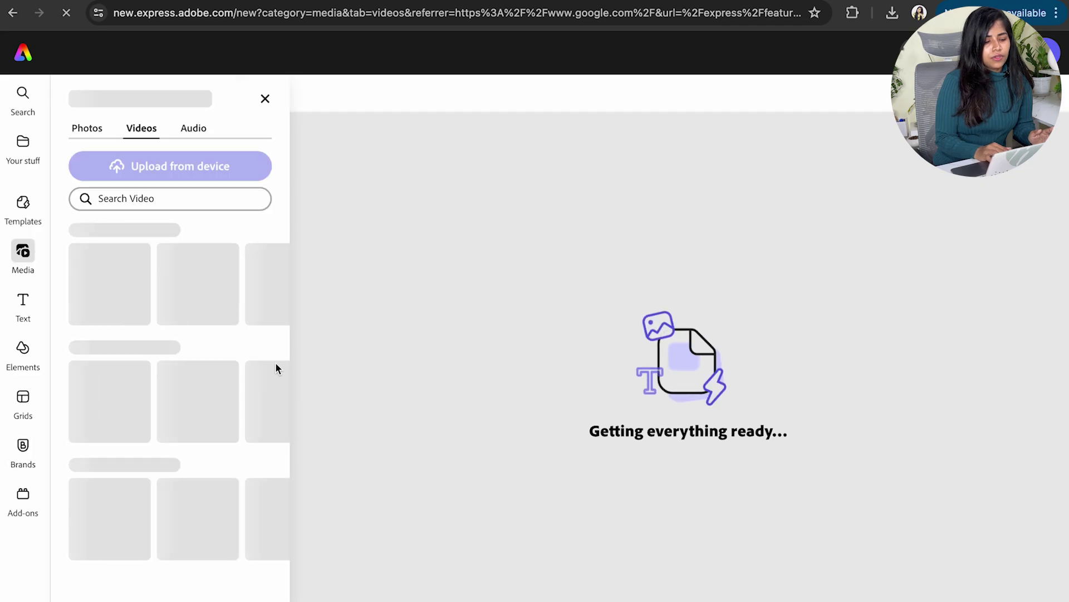
scroll(209, 379, "down", 1)
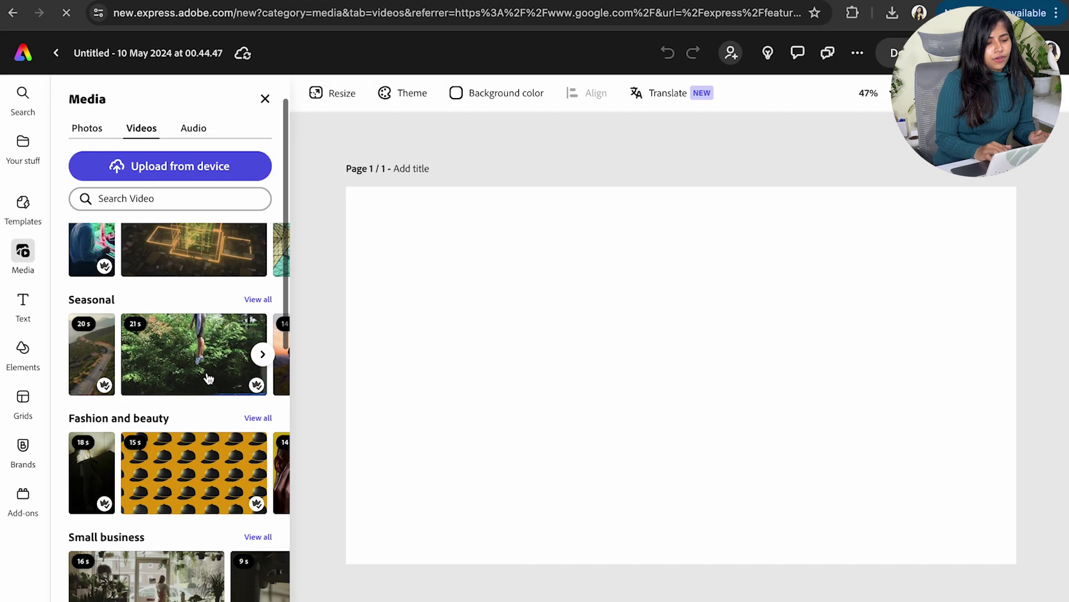
left_click(208, 378)
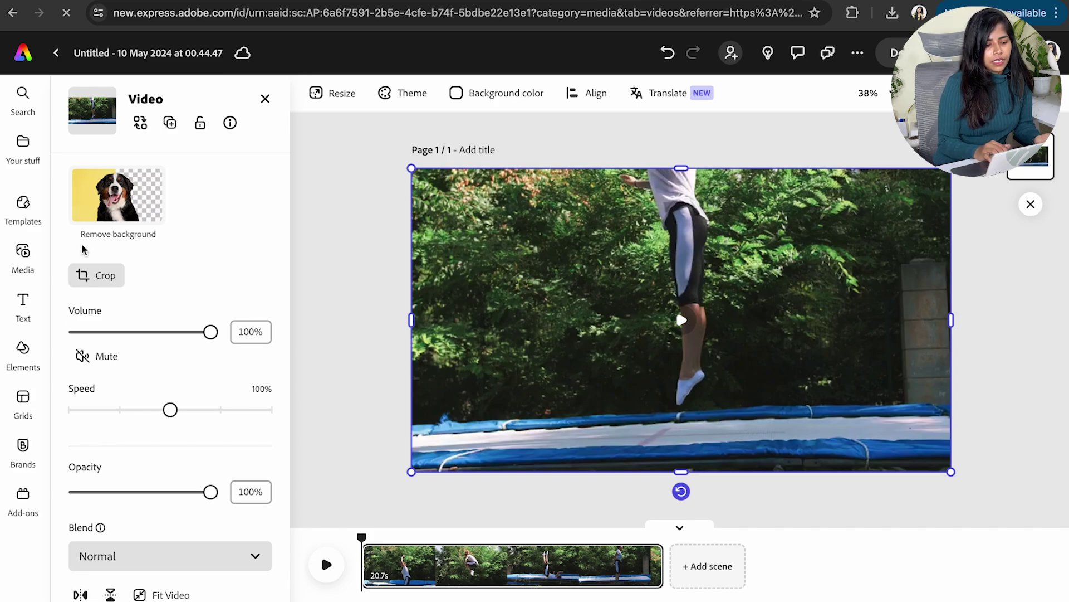
mouse_move(39, 155)
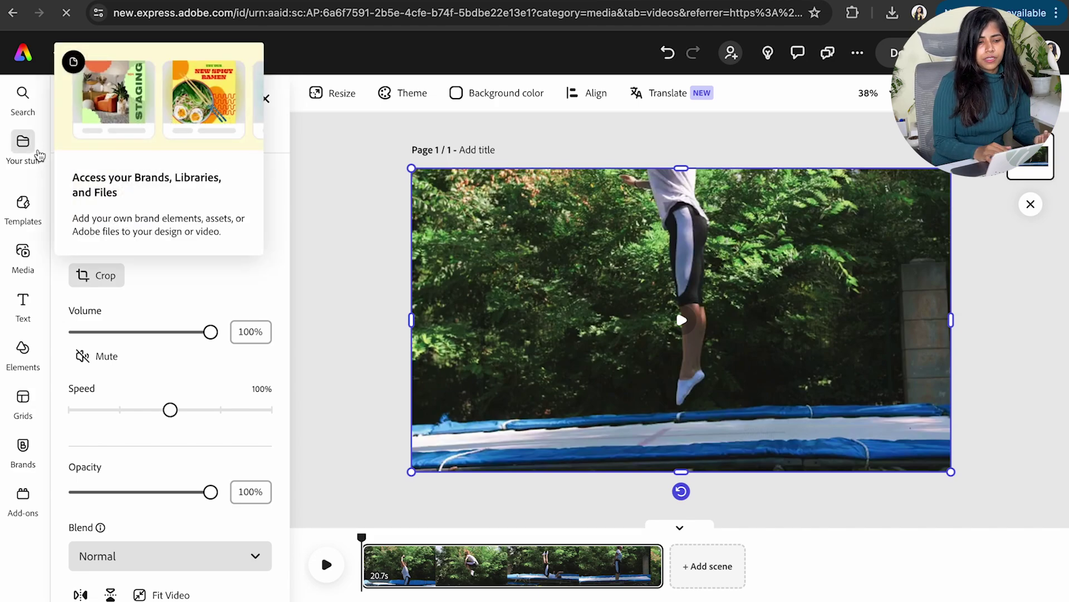